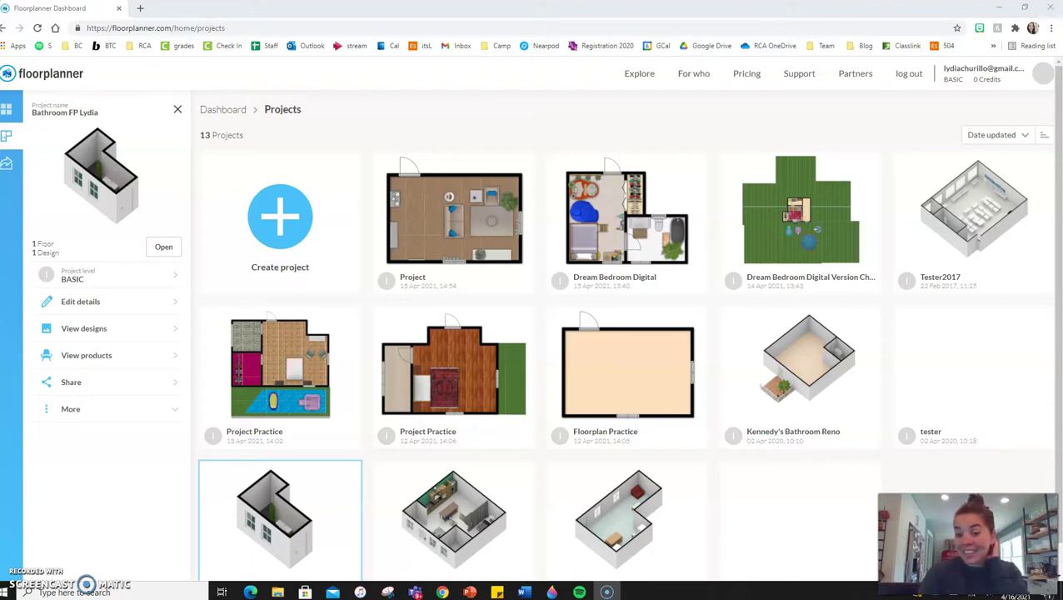
Step: Create a new project named "Practice"
{"action": "left_click", "coordinate": [278, 218]}
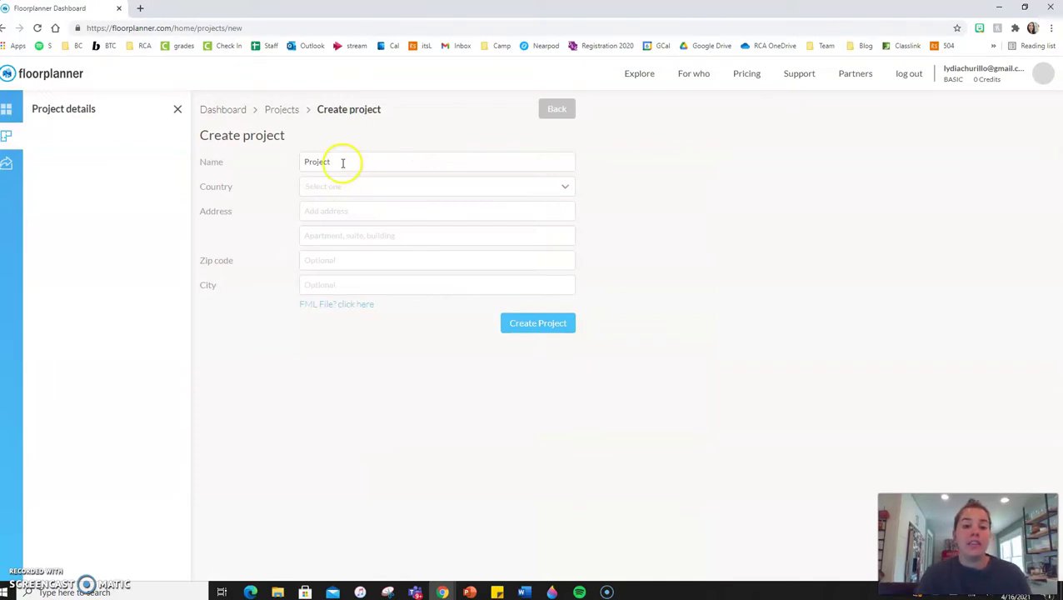
{"action": "left_click_drag", "start_coordinate": [343, 163], "coordinate": [285, 161]}
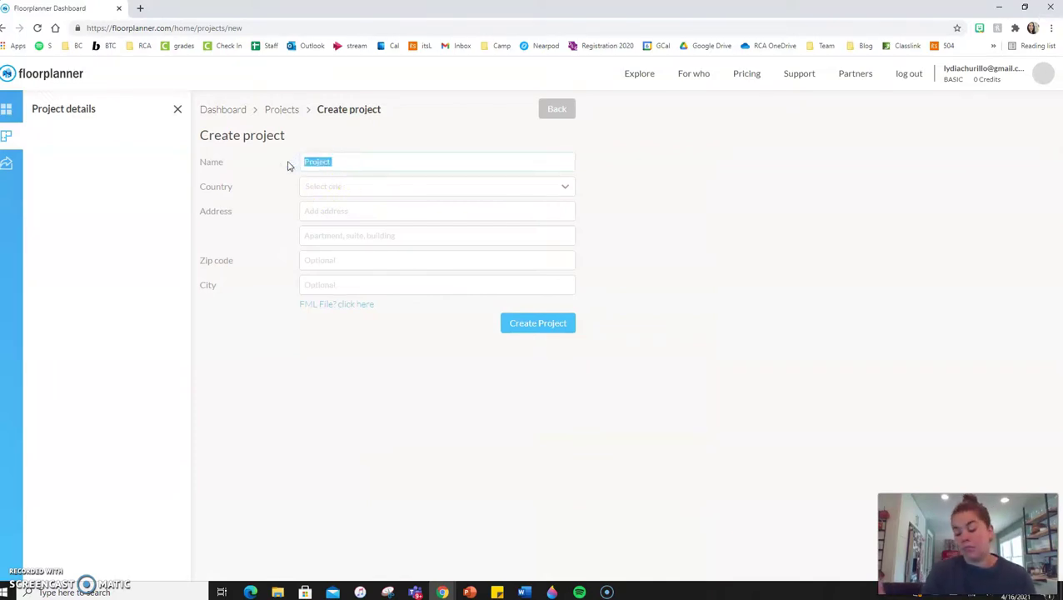
{"action": "type", "text": "Practice"}
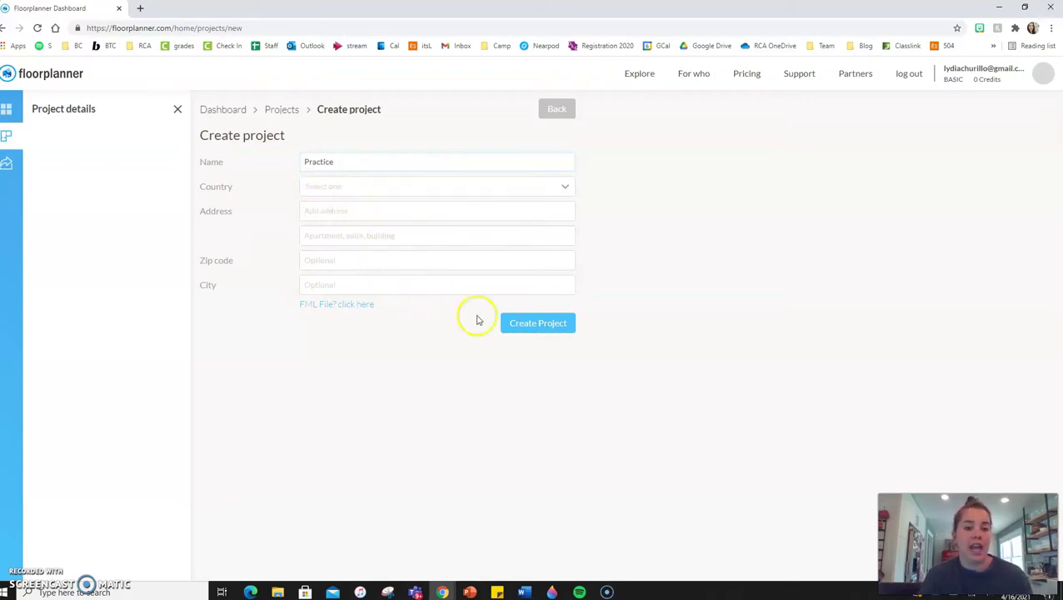
{"action": "left_click", "coordinate": [539, 326]}
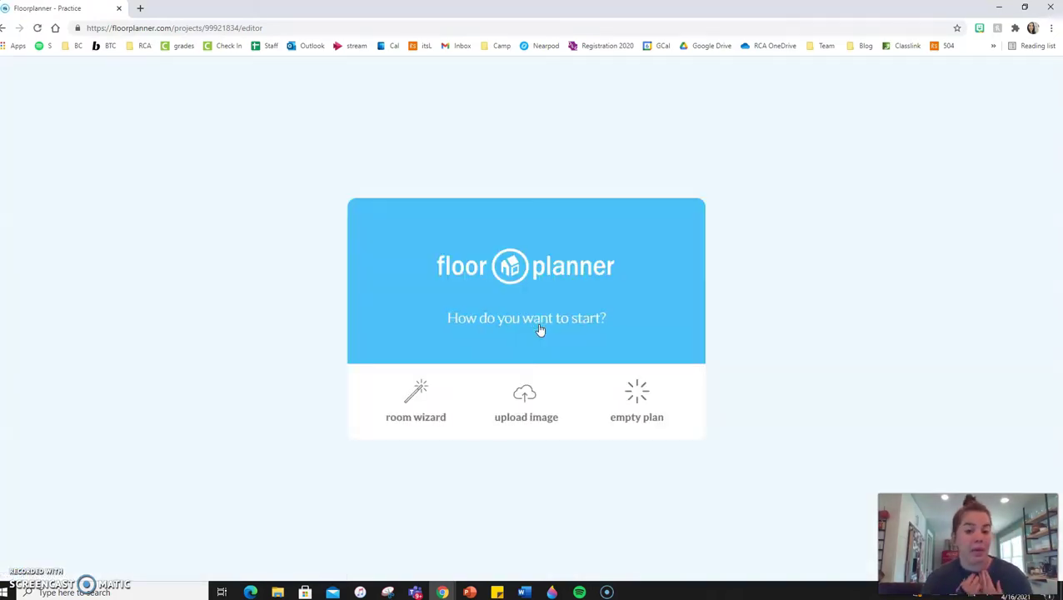
Step: Start the empty project with the room wizard
{"action": "left_click", "coordinate": [415, 408]}
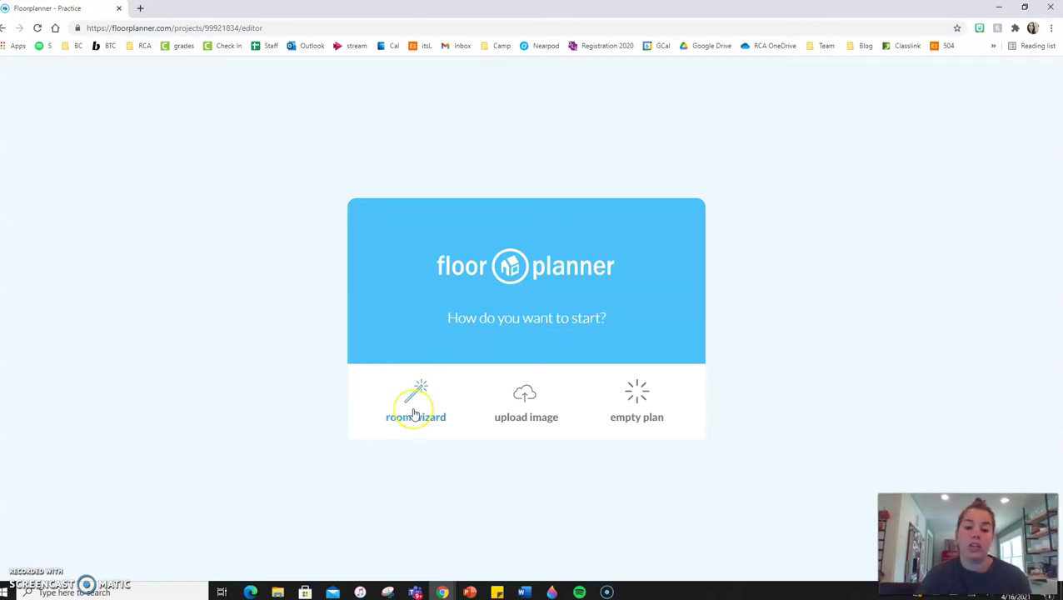
{"action": "left_click", "coordinate": [539, 395]}
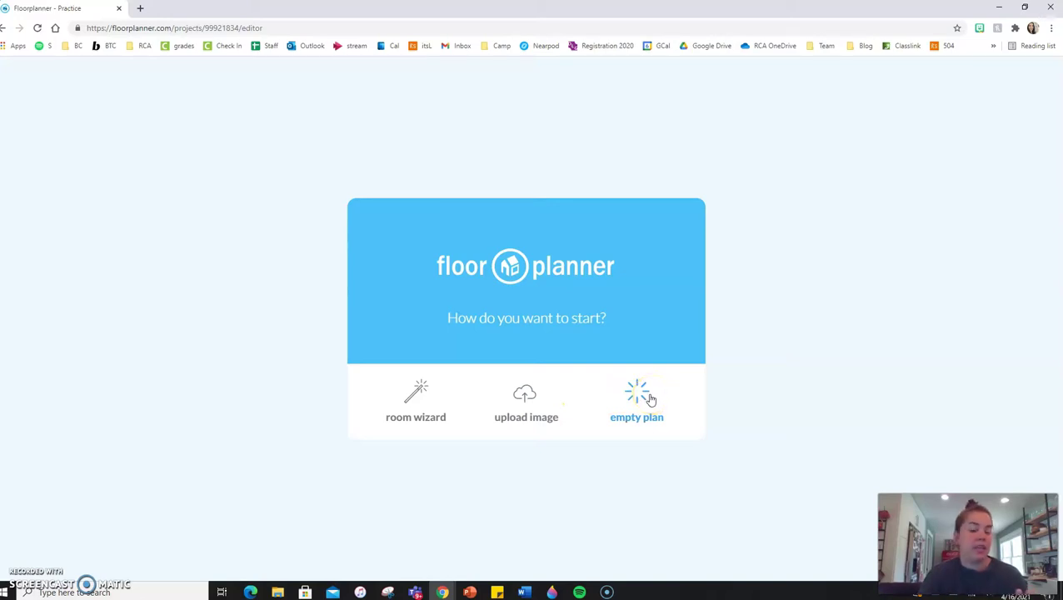
{"action": "left_click", "coordinate": [415, 397]}
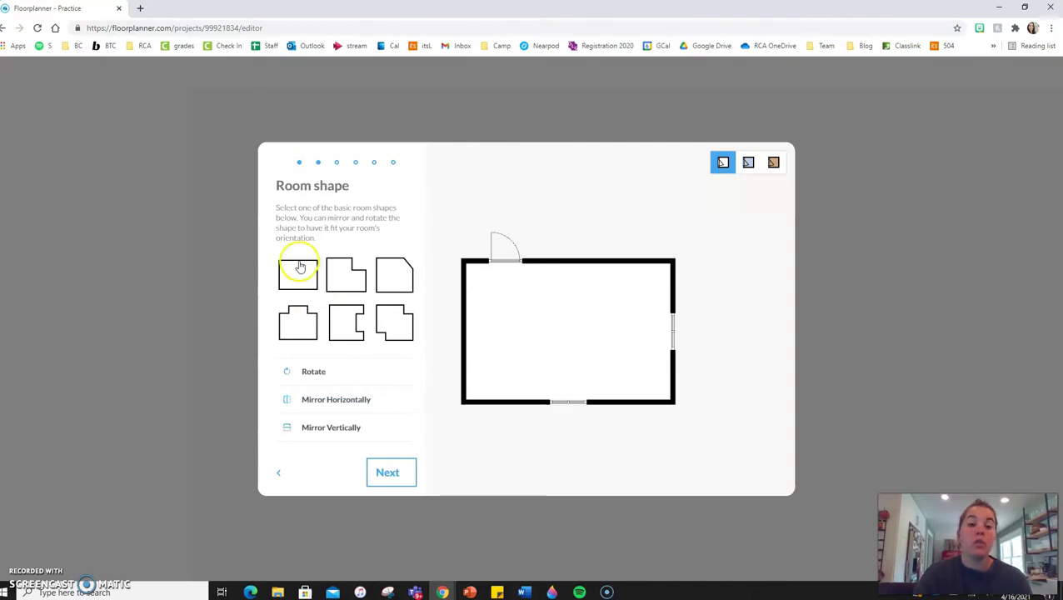
Step: Preview the basic room shapes, settle on the plain rectangle, and continue to the room dimensions
{"action": "left_click", "coordinate": [358, 278]}
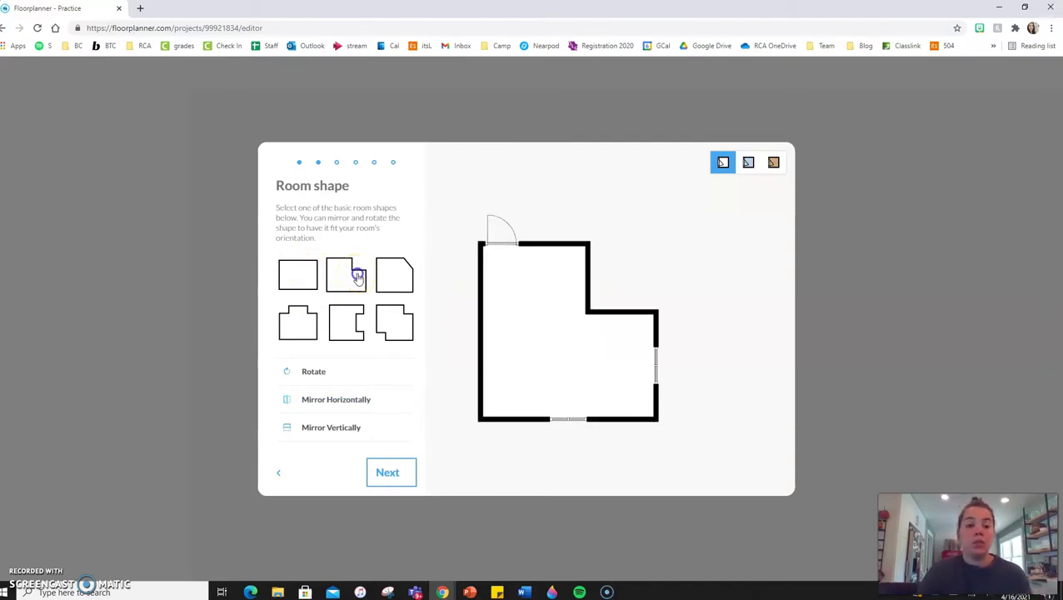
{"action": "left_click", "coordinate": [410, 275]}
{"action": "left_click", "coordinate": [394, 332]}
{"action": "left_click", "coordinate": [350, 331]}
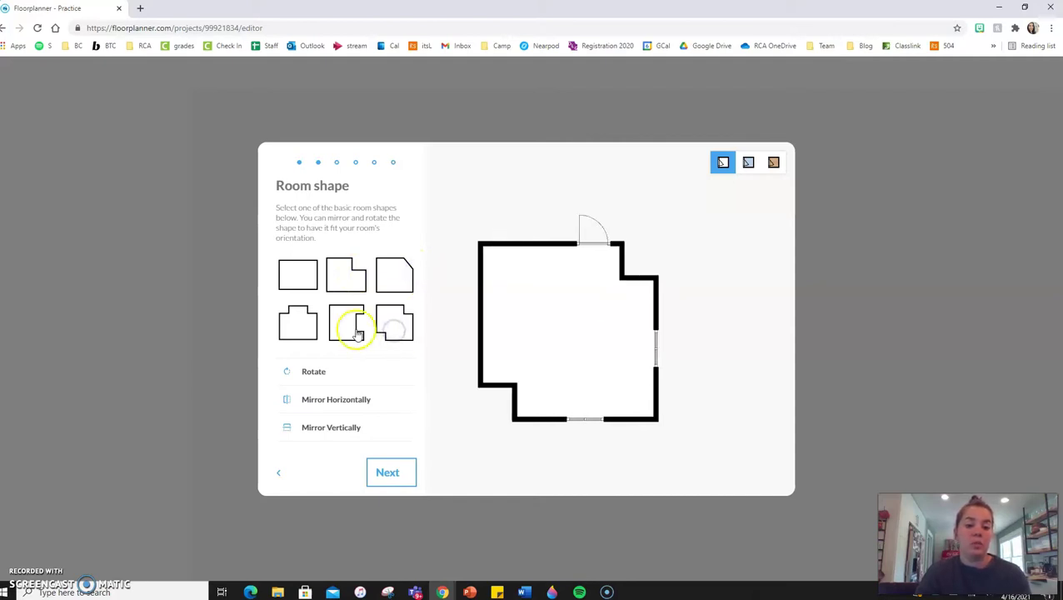
{"action": "left_click", "coordinate": [296, 332]}
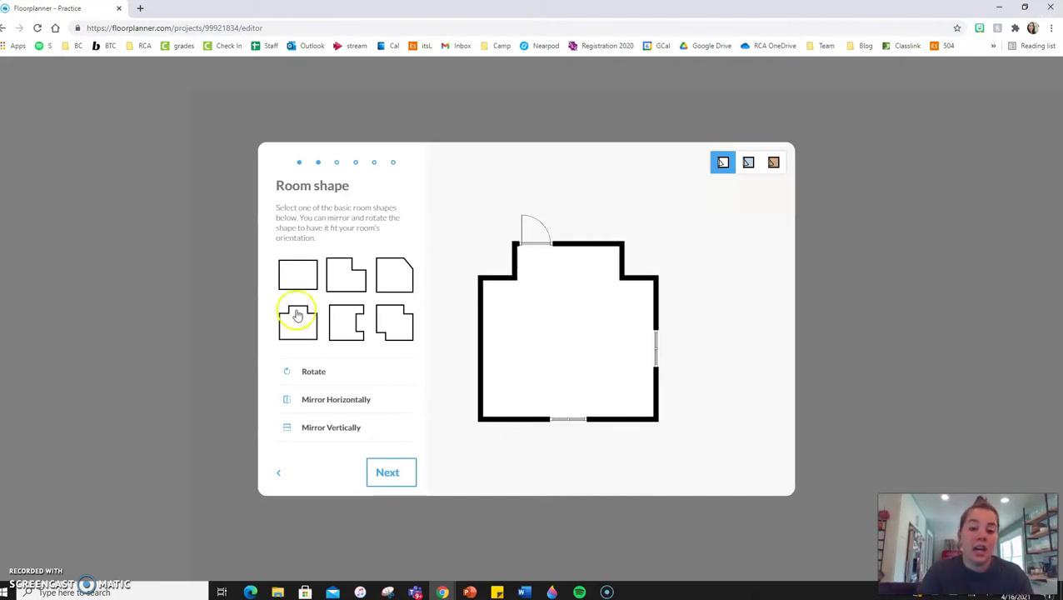
{"action": "left_click", "coordinate": [305, 285]}
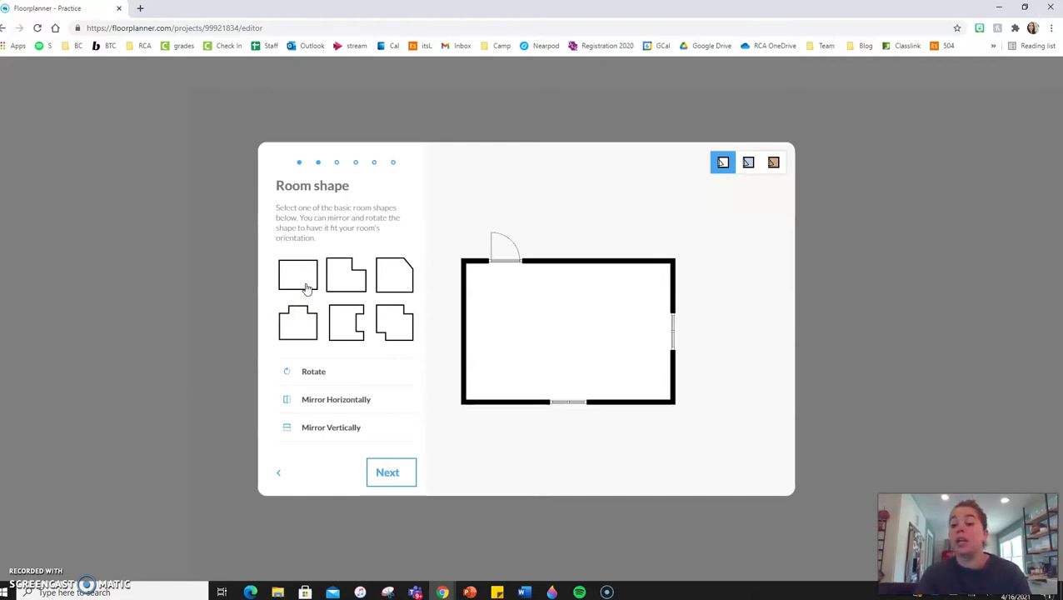
{"action": "left_click", "coordinate": [396, 475]}
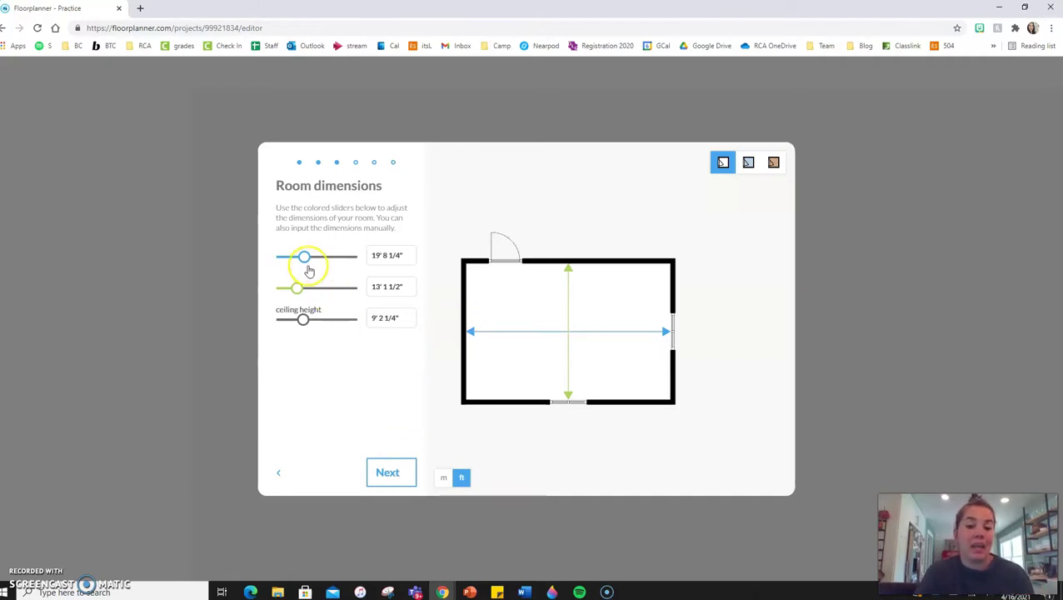
Step: Try to set the room's horizontal dimension to 20'6"
{"action": "mouse_move", "coordinate": [306, 261]}
{"action": "left_mouse_down"}
{"action": "mouse_move", "coordinate": [290, 259]}
{"action": "mouse_move", "coordinate": [304, 264]}
{"action": "left_mouse_up"}
{"action": "left_click_drag", "start_coordinate": [403, 253], "coordinate": [353, 259]}
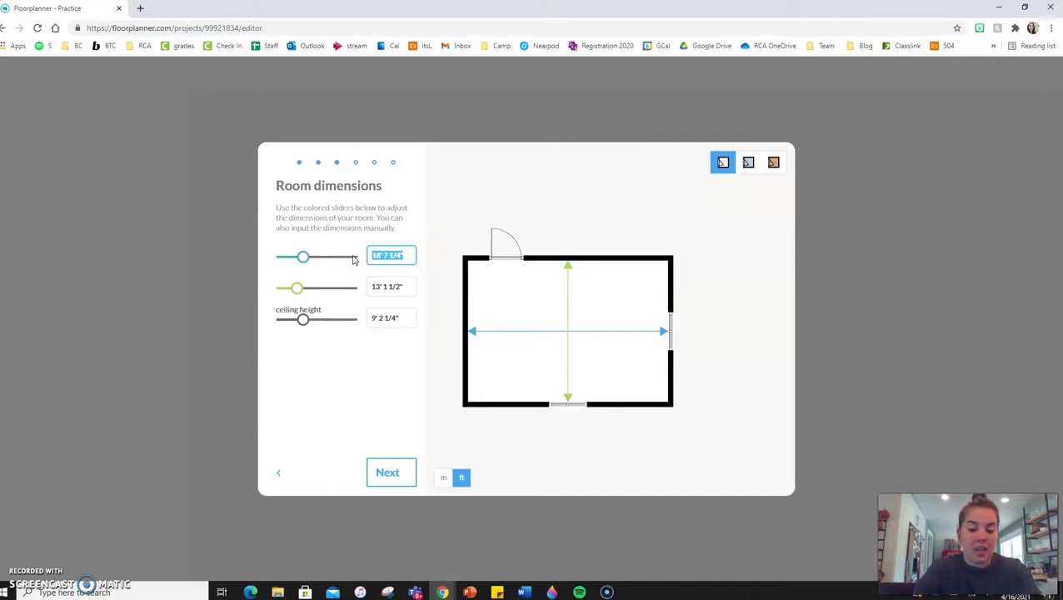
{"action": "type", "text": "20'6"}
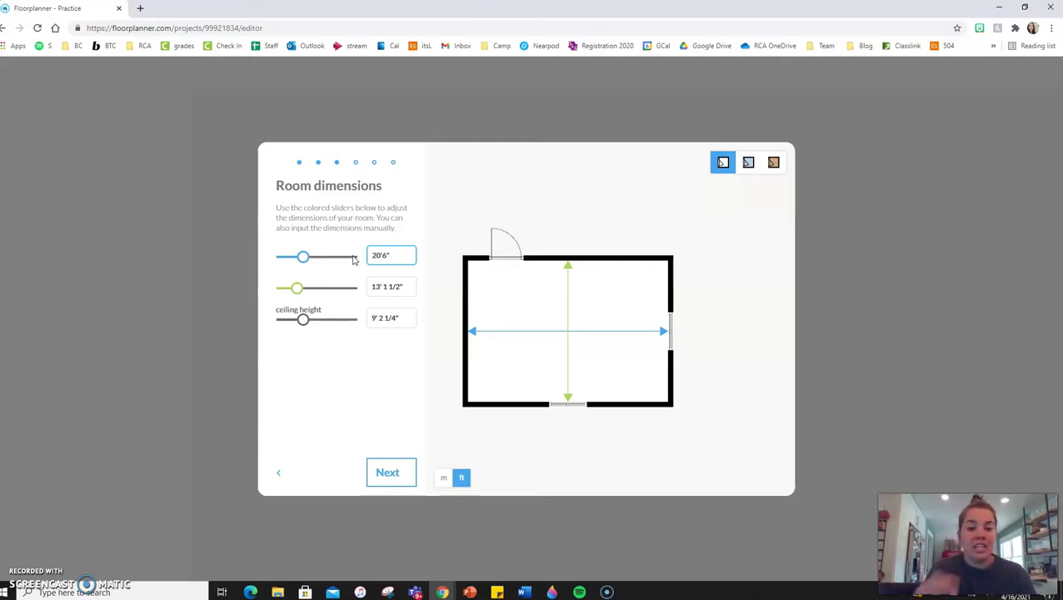
{"action": "left_click", "coordinate": [379, 287]}
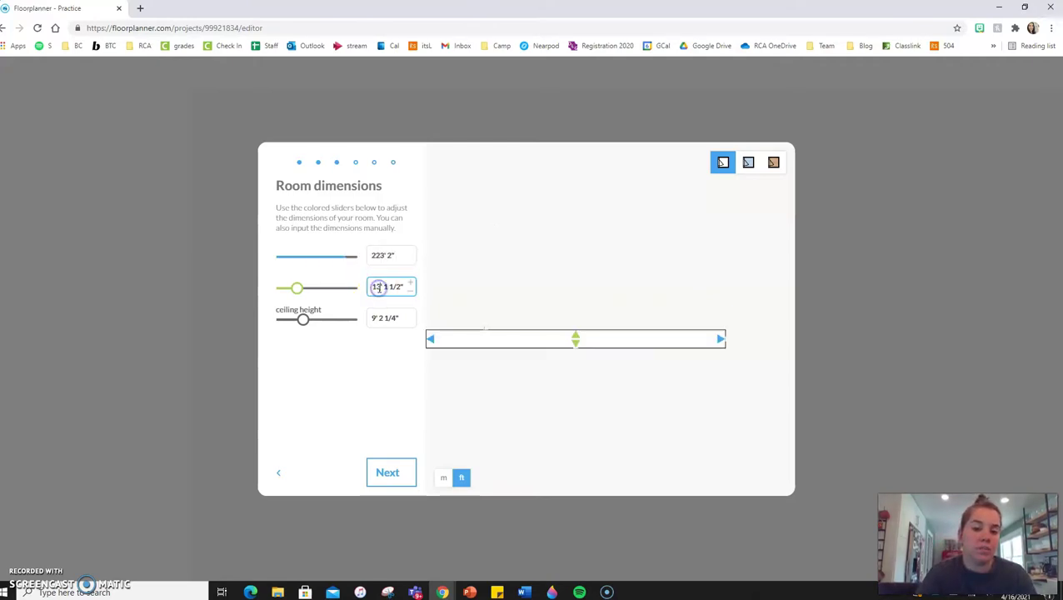
Step: Set the room's horizontal dimension to 20', and increase it in small increments to 20' 1 1/8"
{"action": "left_click_drag", "start_coordinate": [395, 255], "coordinate": [304, 253]}
{"action": "type", "text": "20"}
{"action": "key", "text": "Return"}
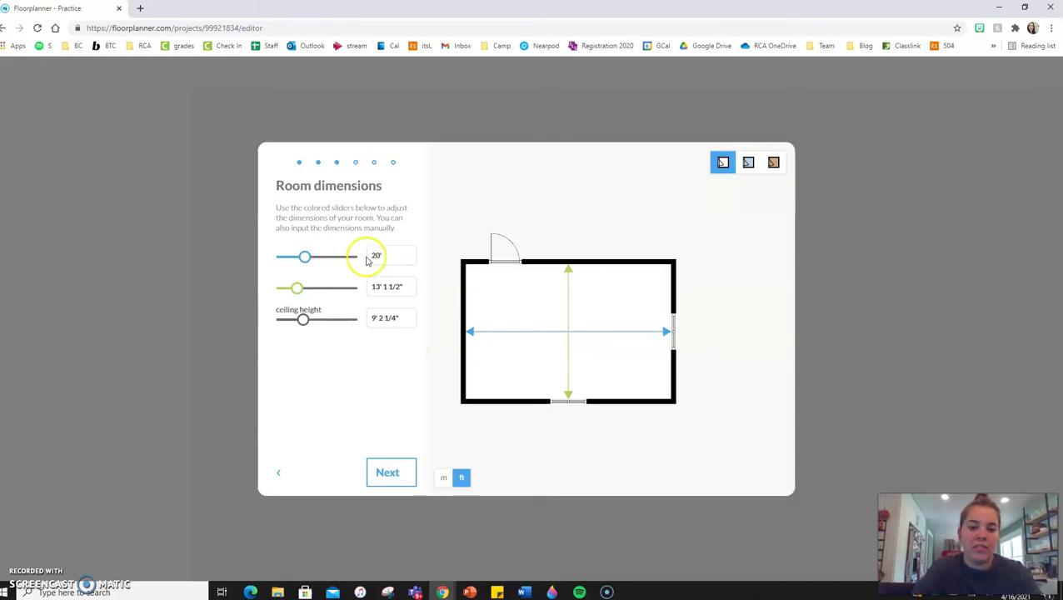
{"action": "left_click", "coordinate": [412, 254]}
{"action": "left_click", "coordinate": [412, 252]}
{"action": "left_click", "coordinate": [411, 252]}
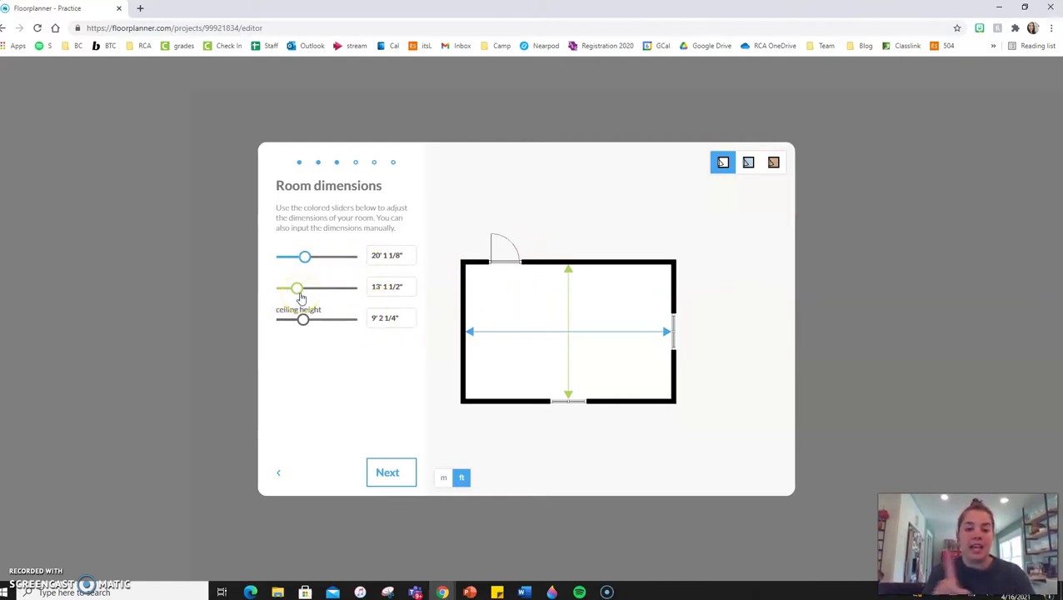
Step: Adjust the room's vertical dimension to about 16' 8" and accept the room dimensions
{"action": "left_click_drag", "start_coordinate": [298, 289], "coordinate": [322, 293]}
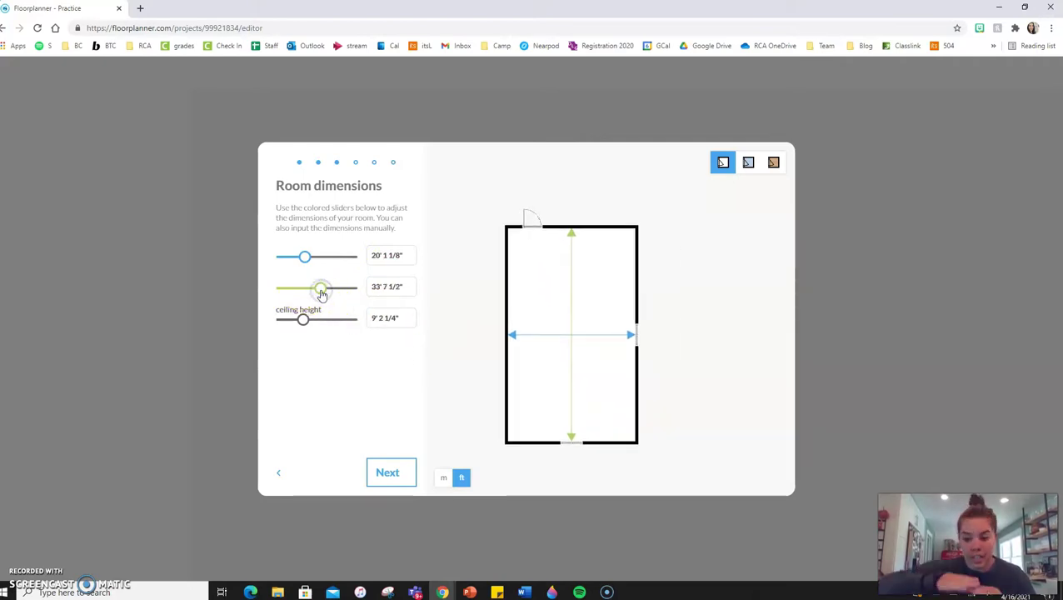
{"action": "left_click_drag", "start_coordinate": [321, 292], "coordinate": [300, 289]}
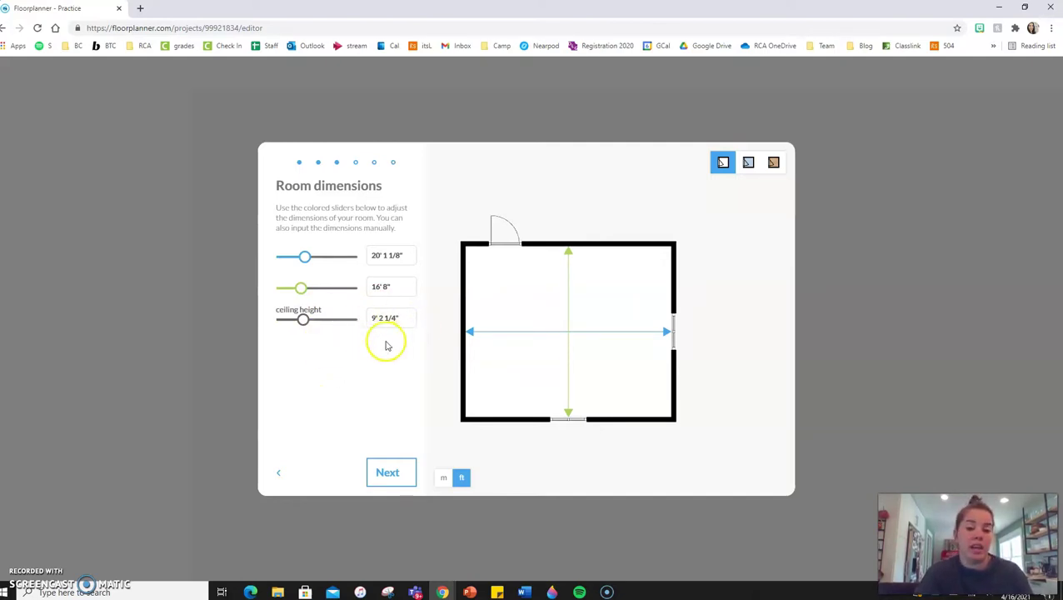
{"action": "left_click", "coordinate": [387, 475]}
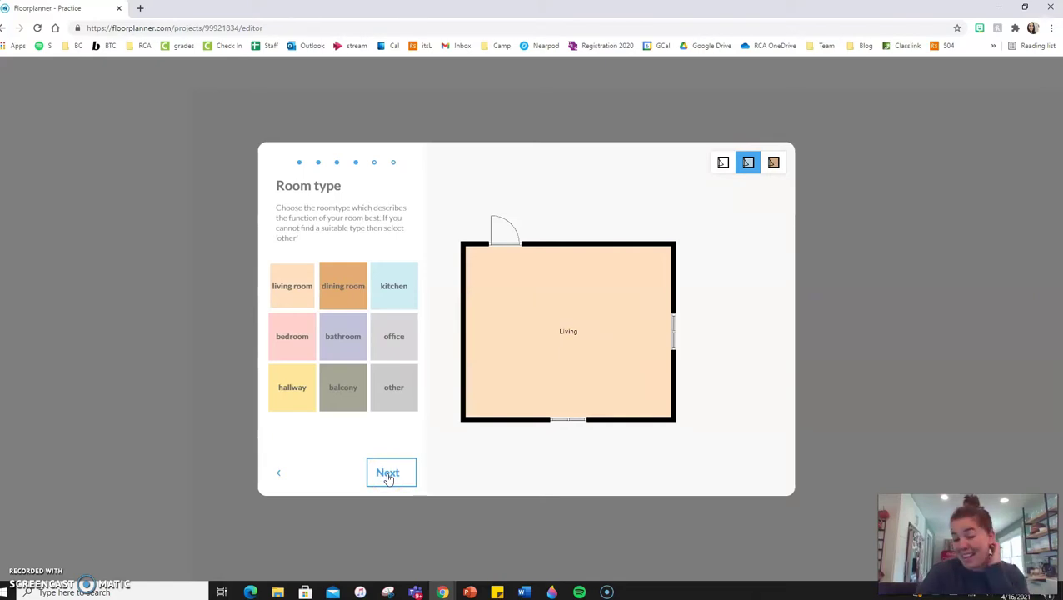
Step: Set the room type to bedroom, browse the room styles, and choose to start with an empty room
{"action": "left_click", "coordinate": [306, 336]}
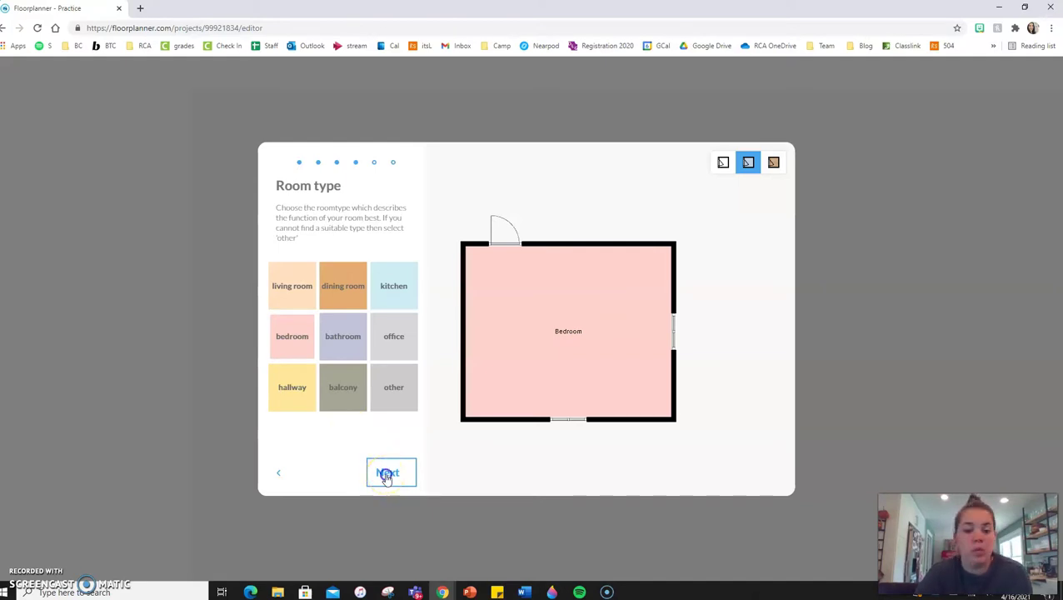
{"action": "left_click", "coordinate": [387, 475]}
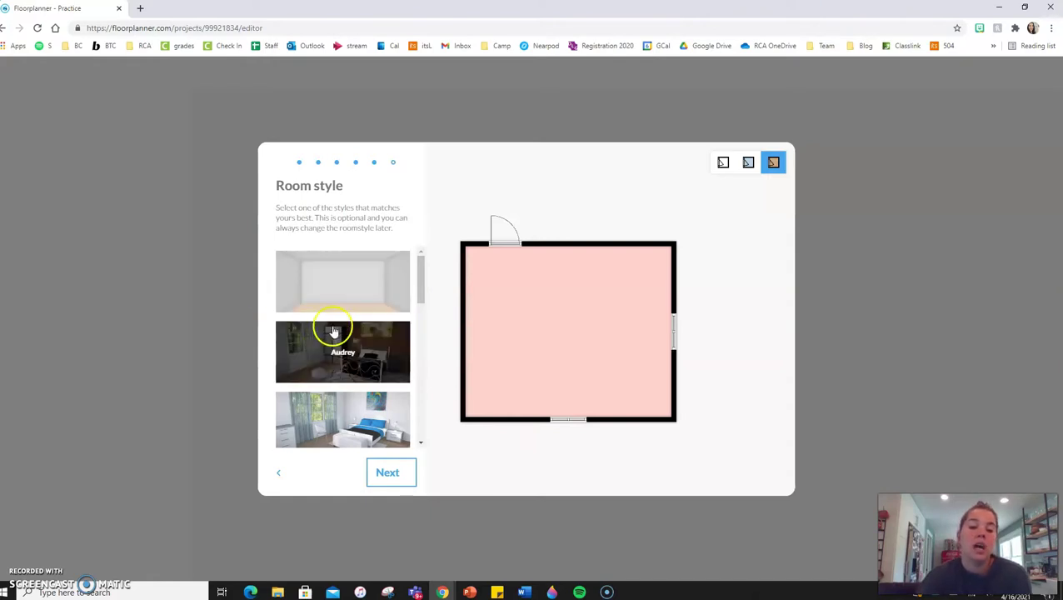
{"action": "scroll", "coordinate": [375, 337], "scroll_direction": "down", "scroll_amount": 2}
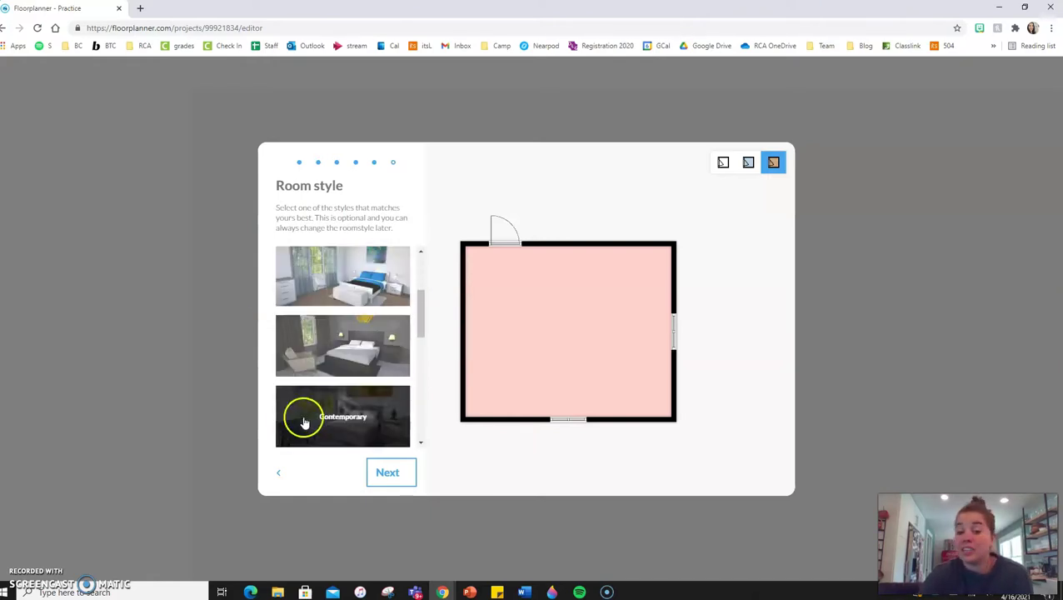
{"action": "scroll", "coordinate": [339, 367], "scroll_direction": "down", "scroll_amount": 2}
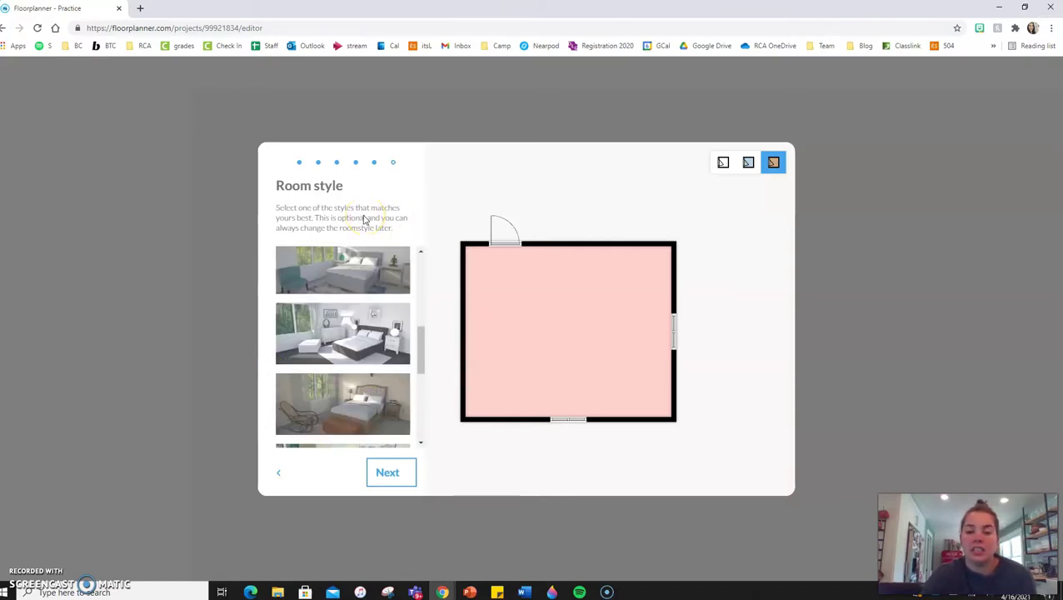
{"action": "scroll", "coordinate": [359, 279], "scroll_direction": "up", "scroll_amount": 4}
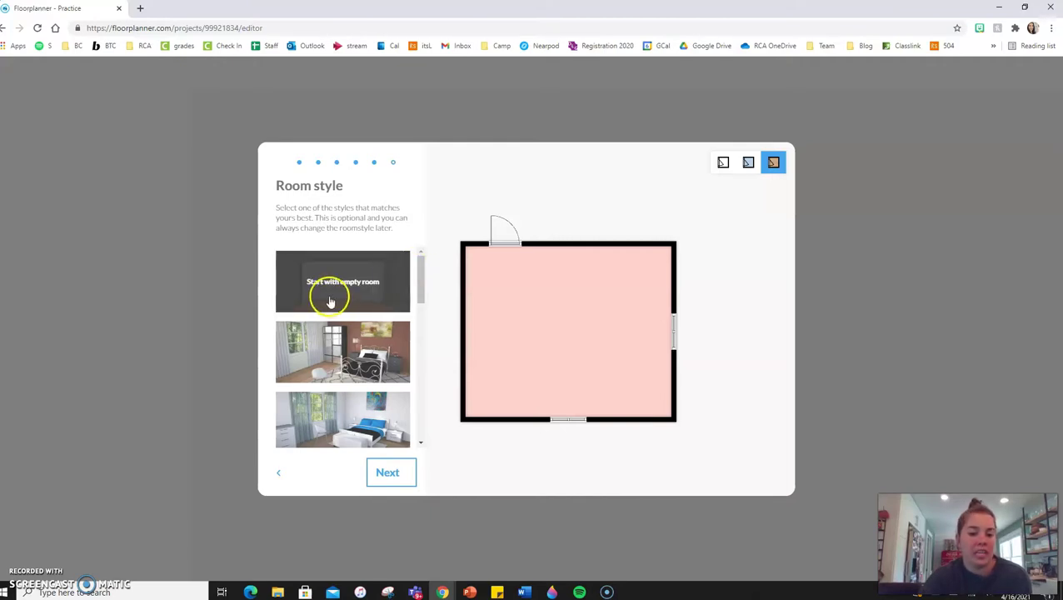
{"action": "left_click", "coordinate": [331, 300]}
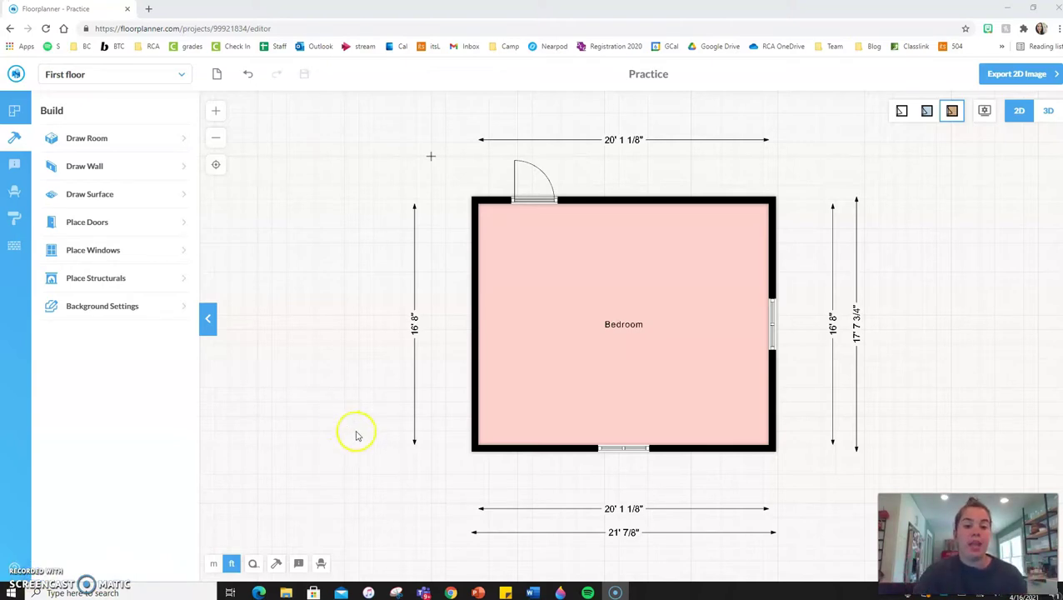
Step: Move the bedroom's right and upper walls in the plan until the interior is about 18' 2" by 14' 4"
{"action": "left_click_drag", "start_coordinate": [399, 501], "coordinate": [282, 490]}
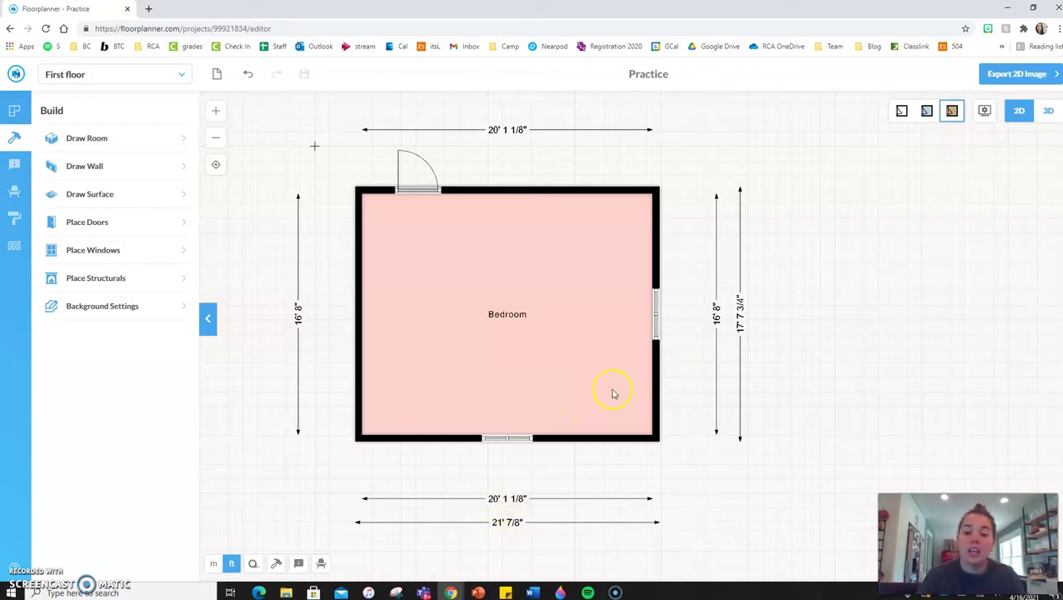
{"action": "left_click_drag", "start_coordinate": [657, 377], "coordinate": [697, 379]}
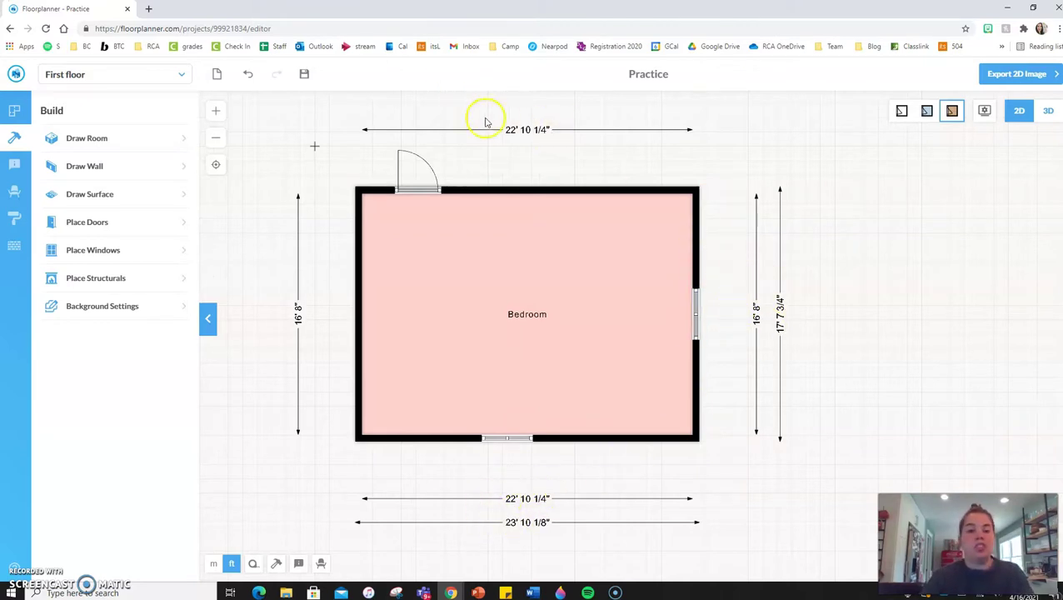
{"action": "left_click_drag", "start_coordinate": [467, 202], "coordinate": [469, 236]}
{"action": "left_click_drag", "start_coordinate": [696, 261], "coordinate": [630, 283]}
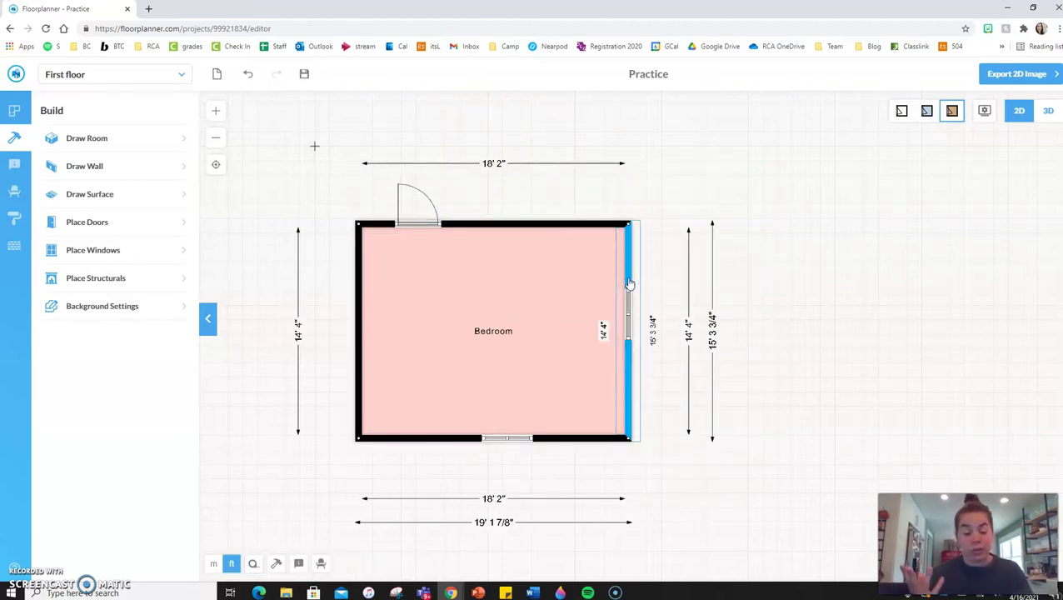
{"action": "left_click", "coordinate": [663, 315]}
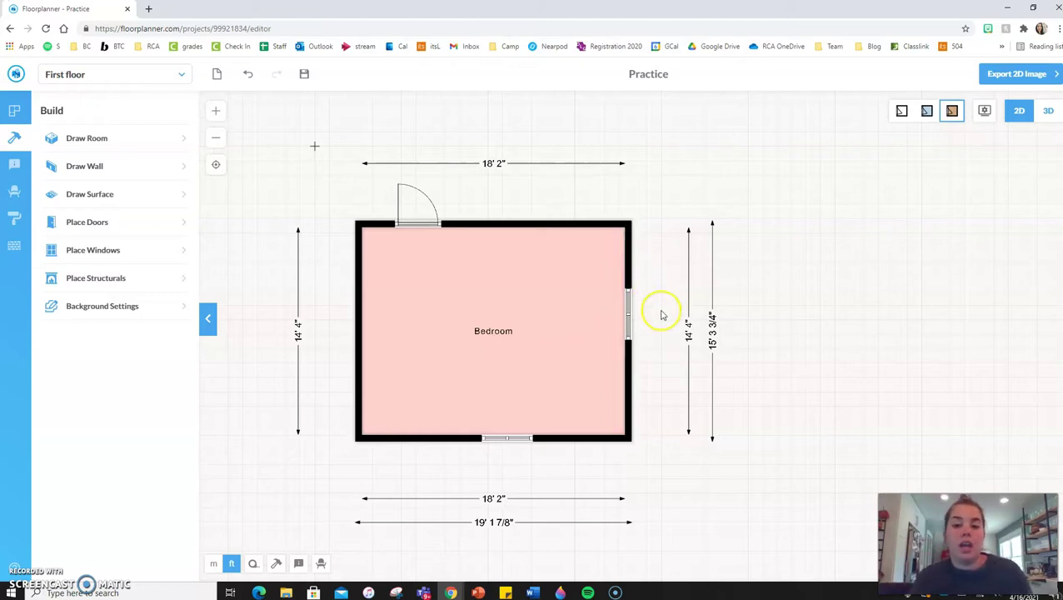
Step: Compare the plan's plain, colour and material display modes, ending on the material mode
{"action": "left_click", "coordinate": [902, 113]}
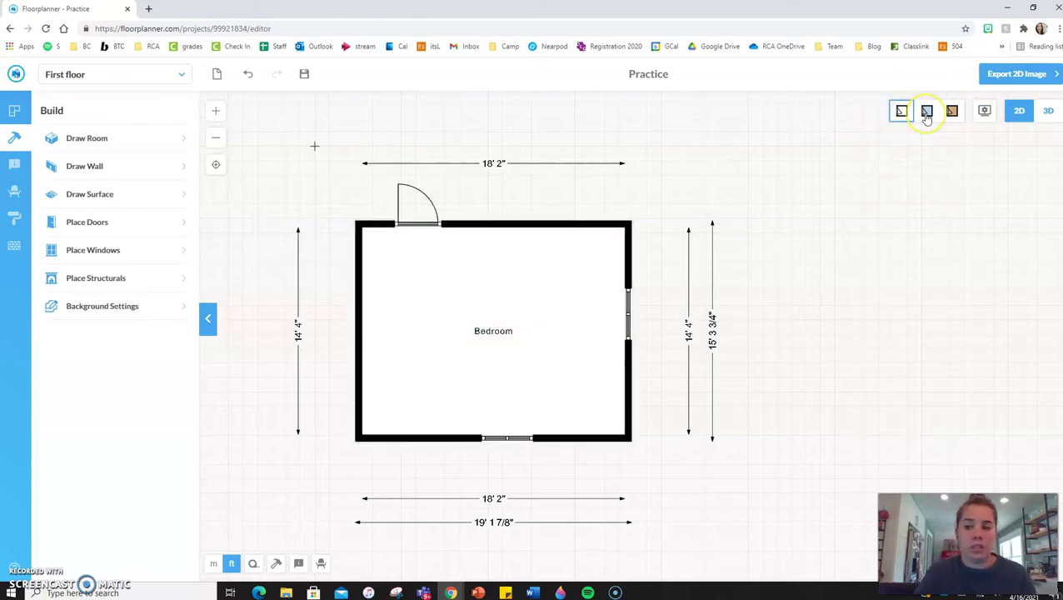
{"action": "left_click", "coordinate": [927, 113]}
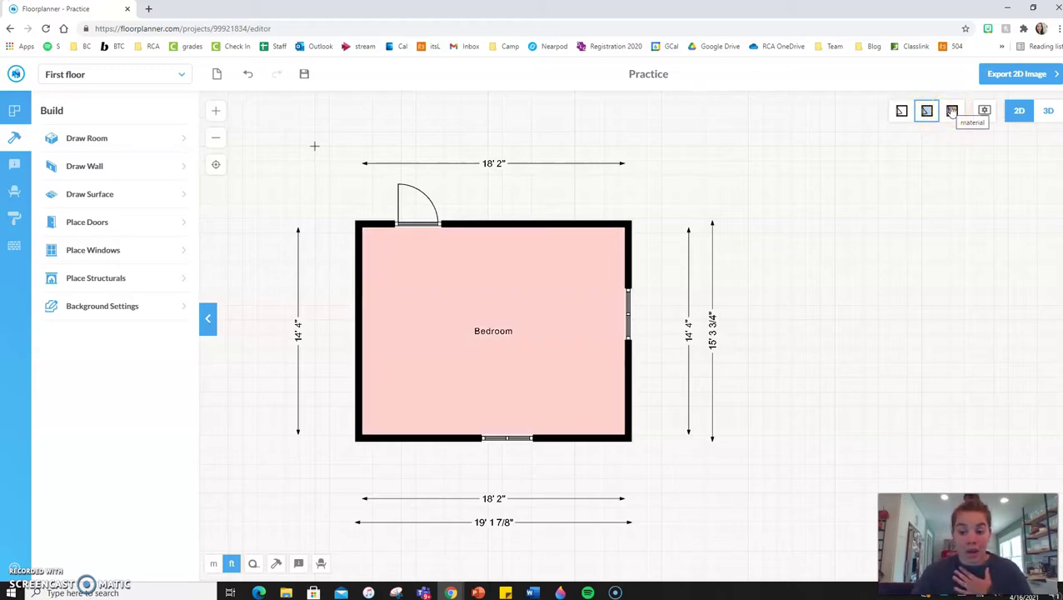
{"action": "left_click", "coordinate": [952, 111]}
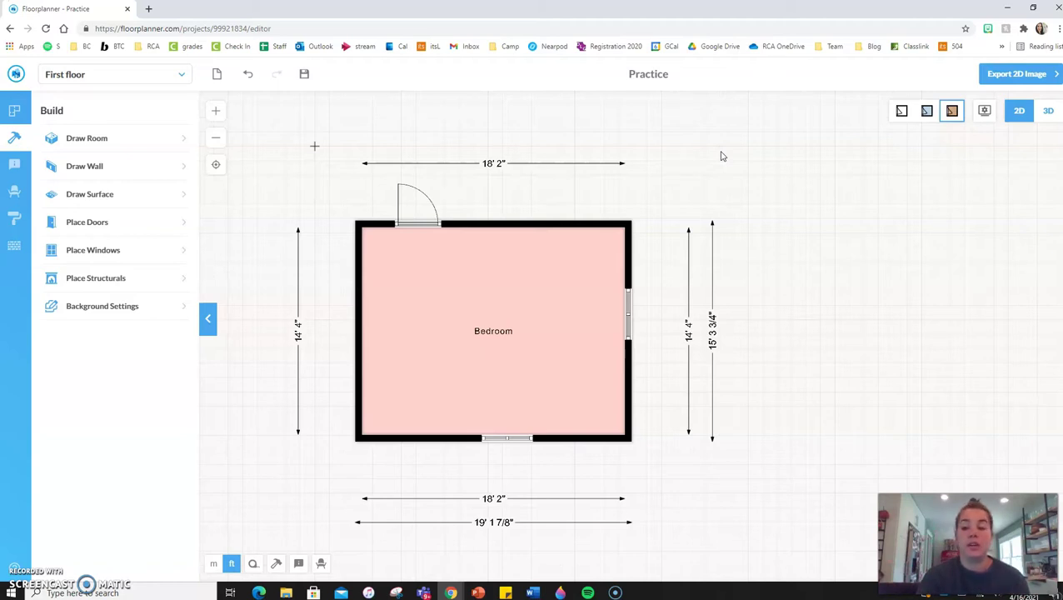
Step: Open the general display settings and switch the grid off and back on
{"action": "left_click", "coordinate": [985, 115]}
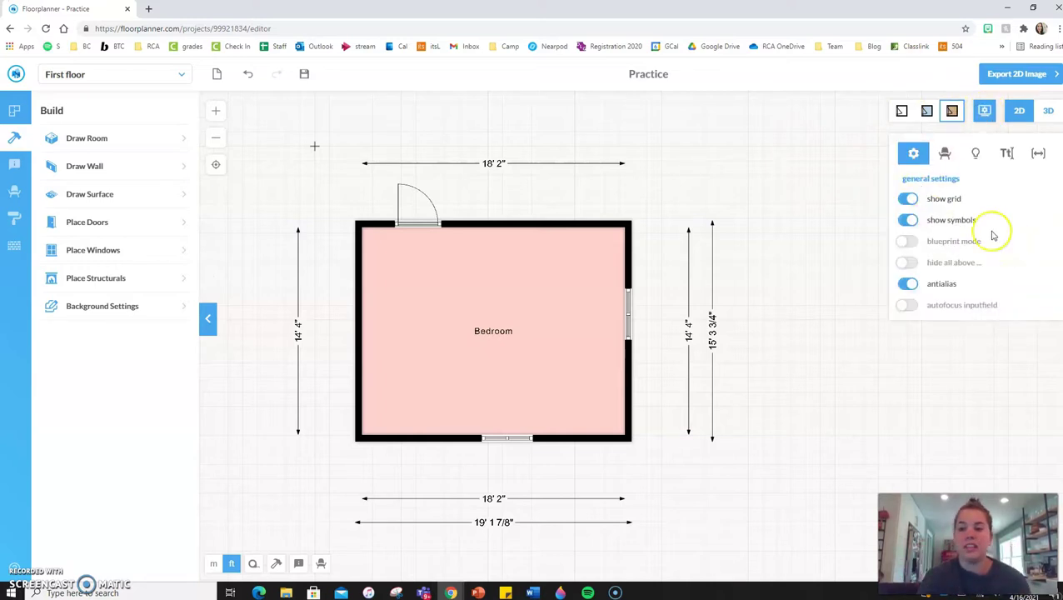
{"action": "left_click", "coordinate": [909, 200]}
{"action": "left_click", "coordinate": [909, 199]}
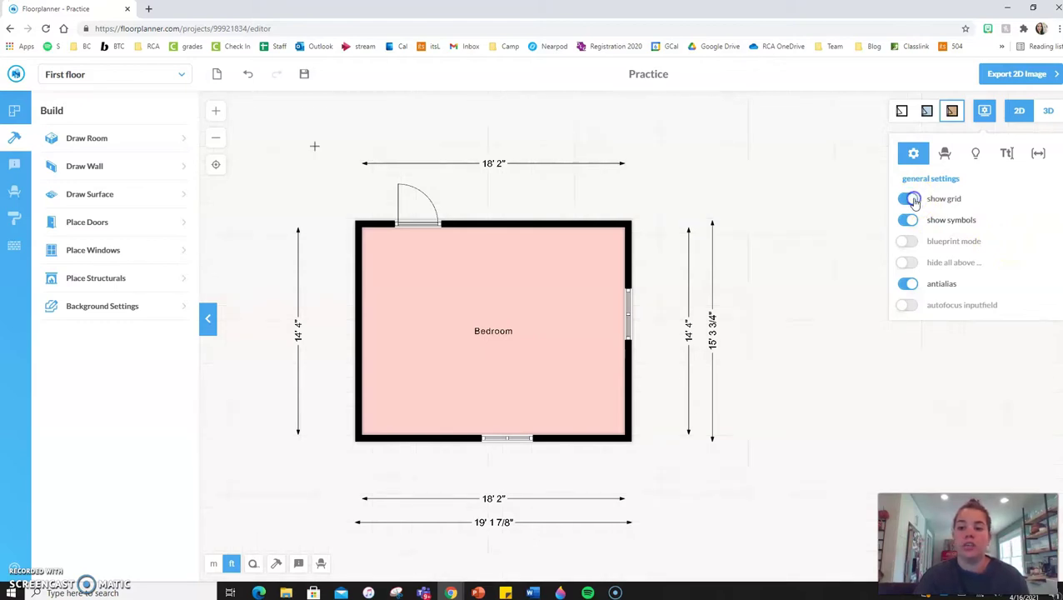
Step: Switch the symbols off and back on, browse the furniture settings, and turn on light display in the light settings
{"action": "left_click", "coordinate": [910, 220]}
{"action": "left_click", "coordinate": [912, 221]}
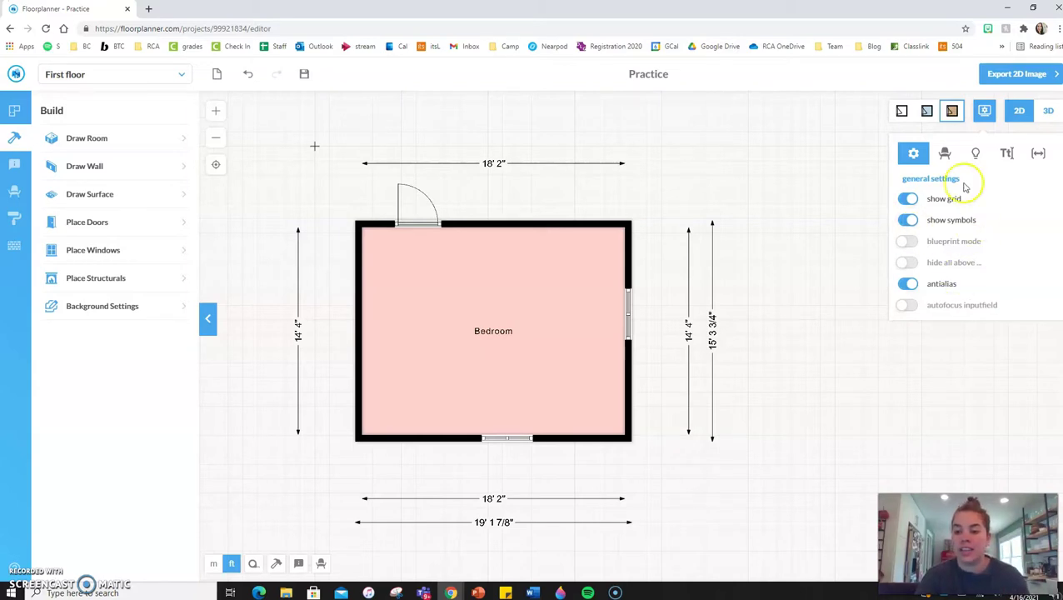
{"action": "left_click", "coordinate": [945, 152]}
{"action": "left_click", "coordinate": [978, 155]}
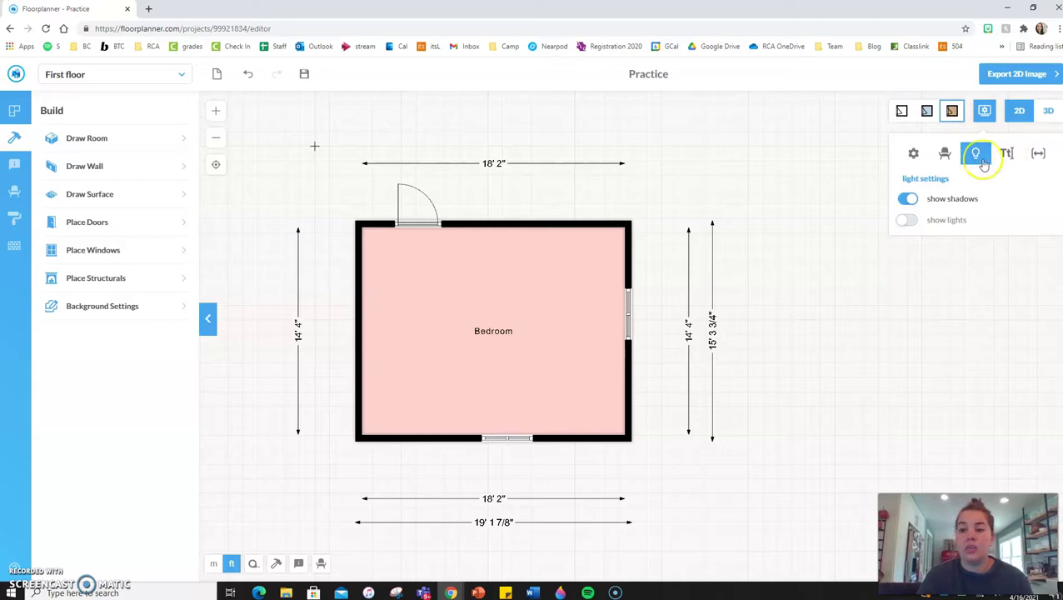
{"action": "left_click", "coordinate": [907, 221]}
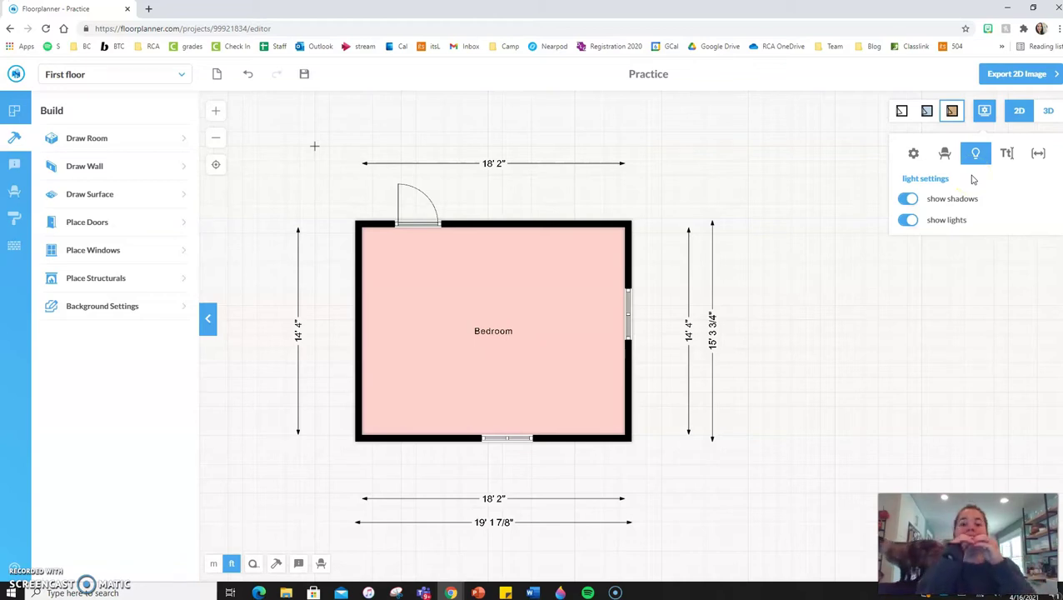
{"action": "left_click", "coordinate": [971, 194]}
{"action": "left_click", "coordinate": [985, 296]}
{"action": "left_click", "coordinate": [1012, 118]}
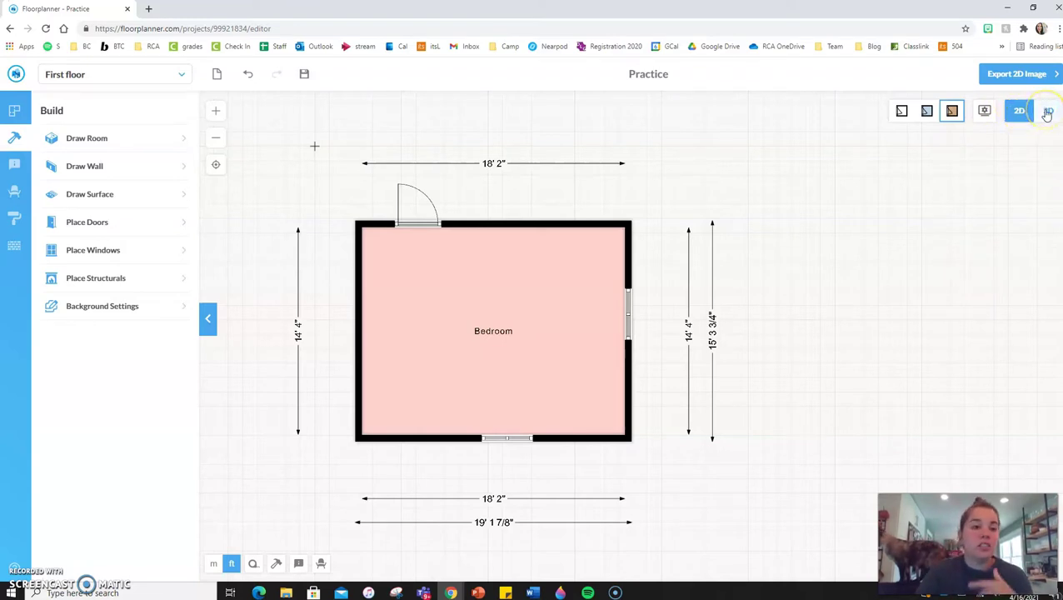
Step: Show the bedroom in 3D and examine its walls, door and windows from several angles
{"action": "left_click", "coordinate": [1048, 112]}
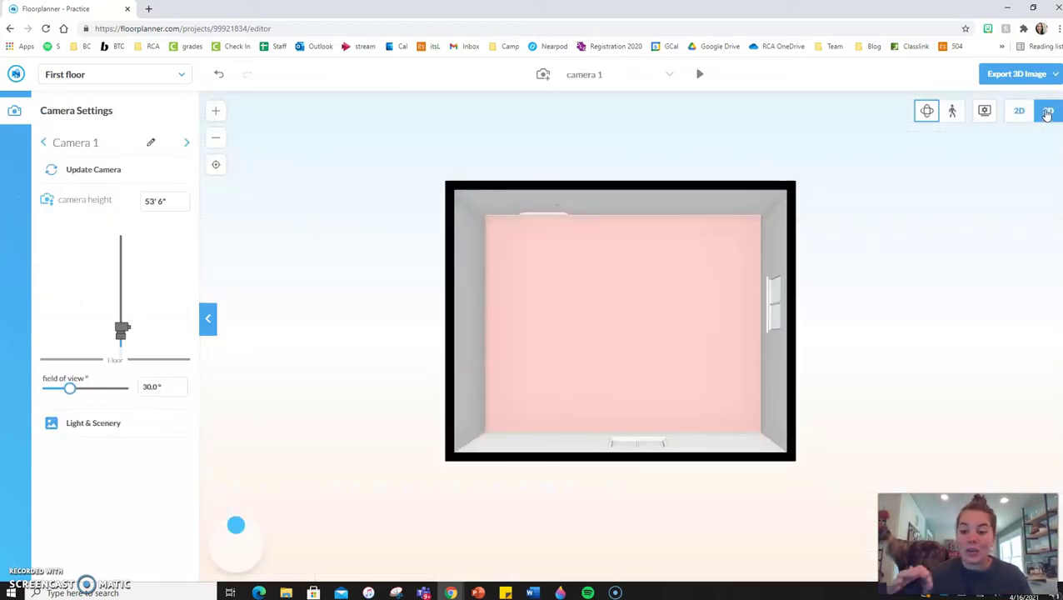
{"action": "left_click_drag", "start_coordinate": [681, 363], "coordinate": [804, 319]}
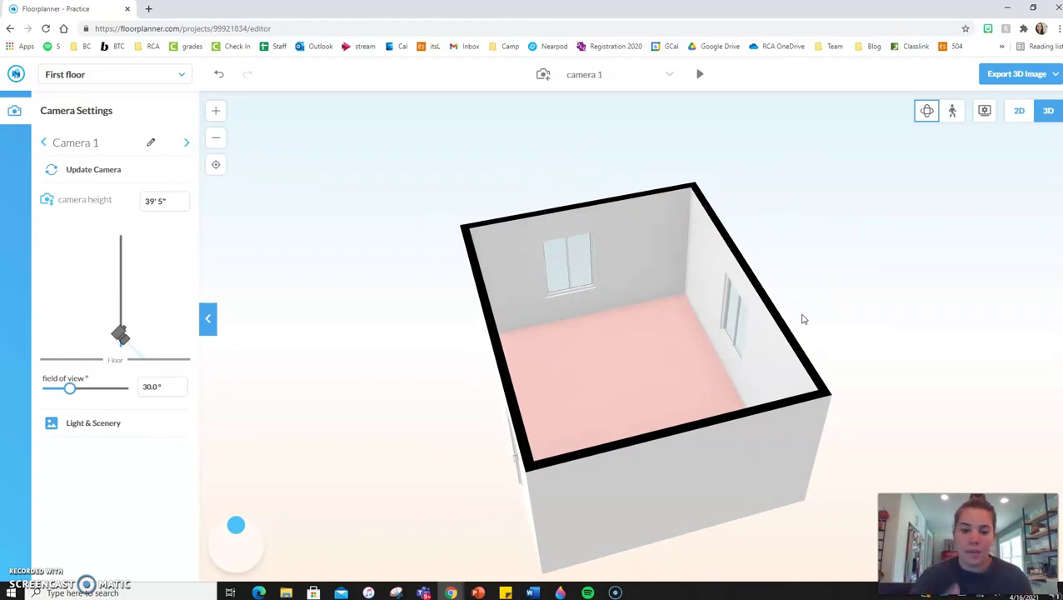
{"action": "scroll", "coordinate": [802, 317], "scroll_direction": "up", "scroll_amount": 6}
{"action": "scroll", "coordinate": [802, 318], "scroll_direction": "down", "scroll_amount": 3}
{"action": "left_click_drag", "start_coordinate": [803, 318], "coordinate": [697, 339]}
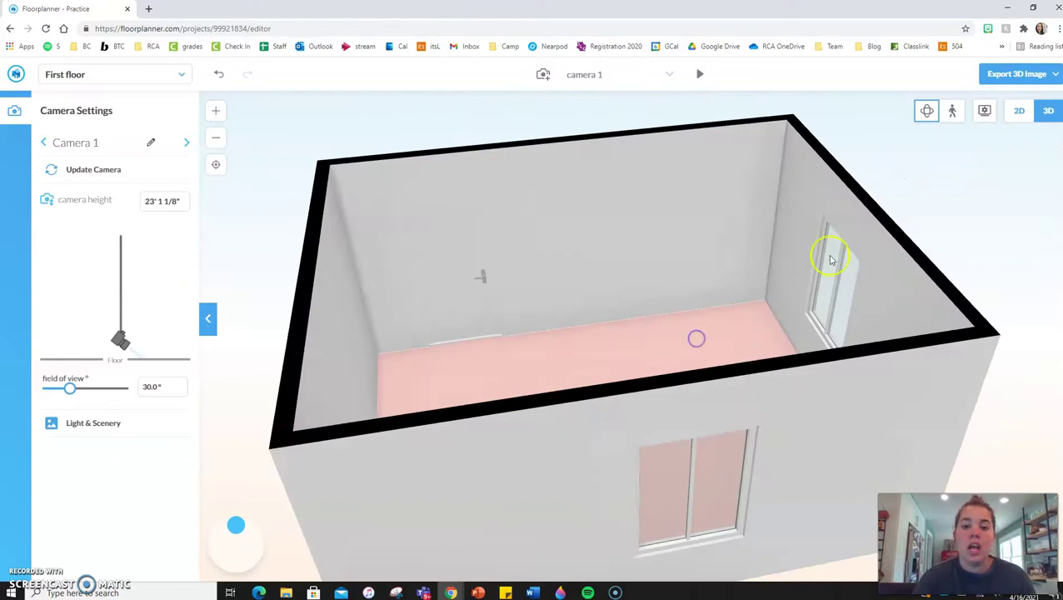
Step: Explore the bedroom interior in the first-person walking view and recentre the view on the room
{"action": "left_click", "coordinate": [955, 110]}
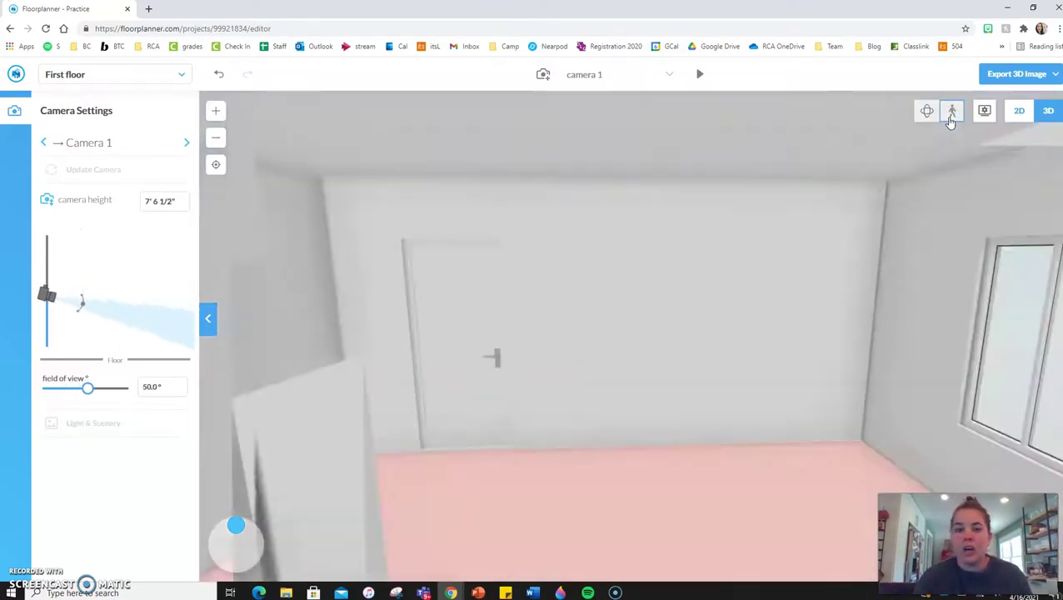
{"action": "left_click_drag", "start_coordinate": [993, 253], "coordinate": [729, 262]}
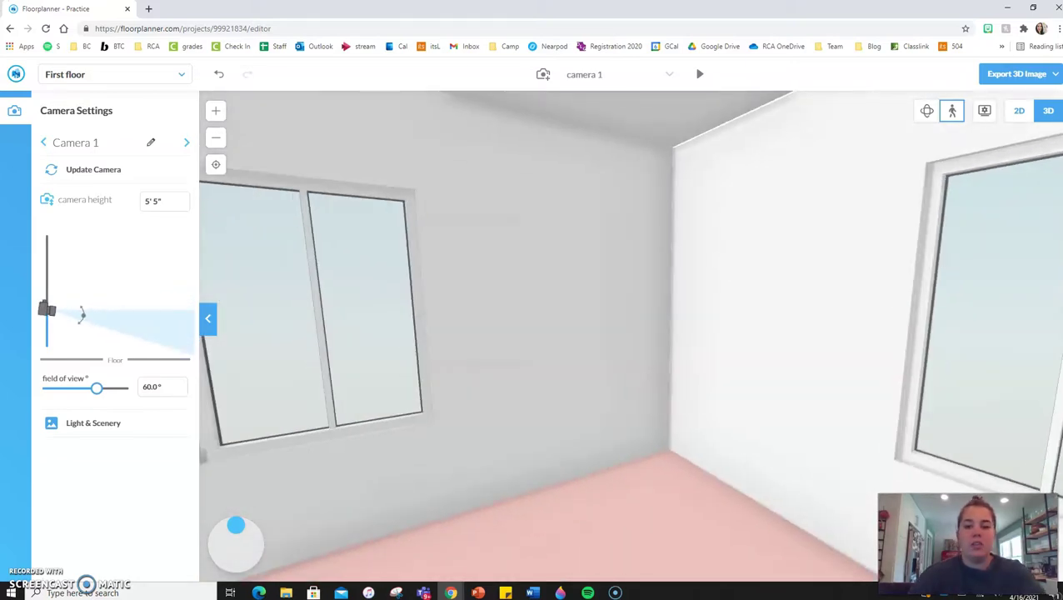
{"action": "key", "text": "Down"}
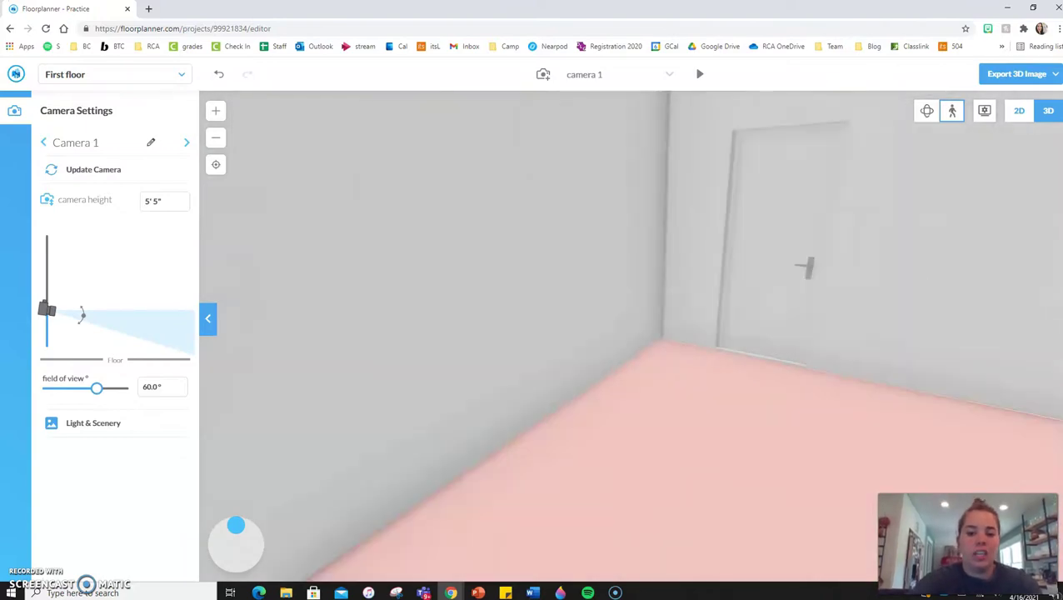
{"action": "key", "text": "Down"}
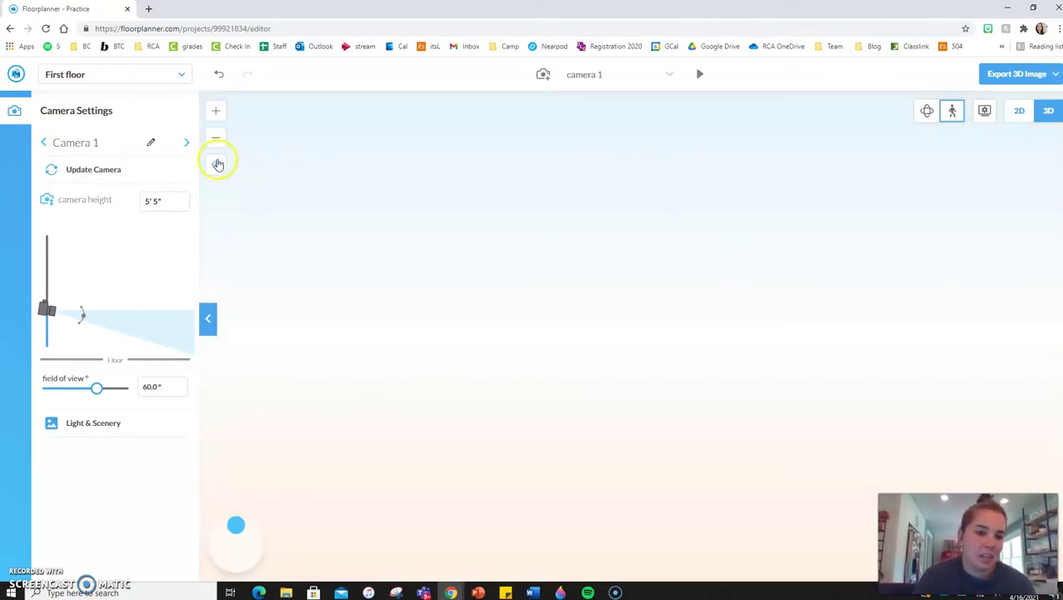
{"action": "left_click", "coordinate": [217, 167]}
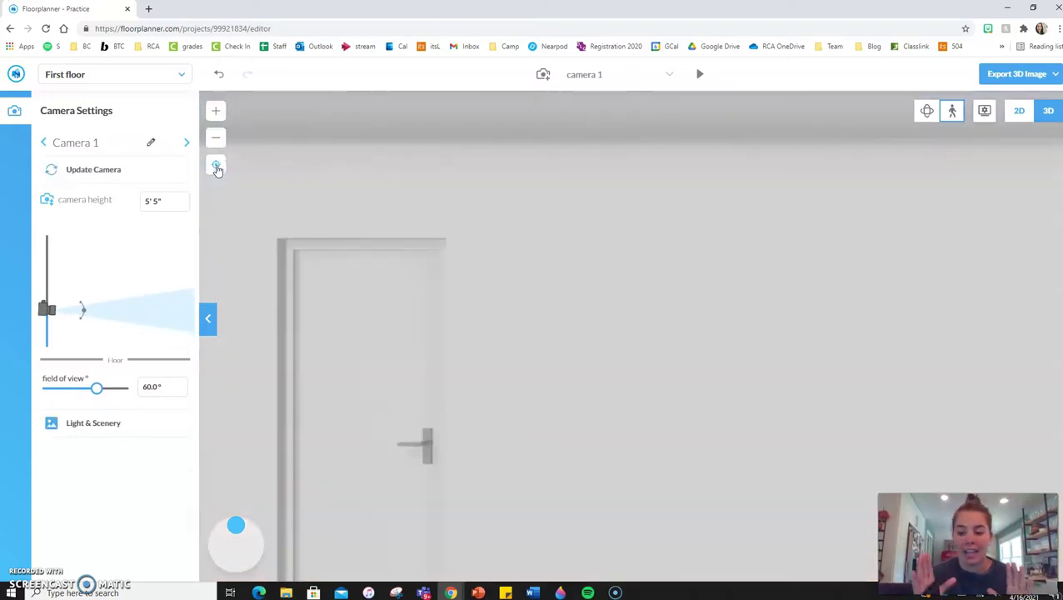
Step: Return to the 3D orbit view, examine the room from farther away, and recentre it in an overhead view
{"action": "left_click", "coordinate": [928, 111]}
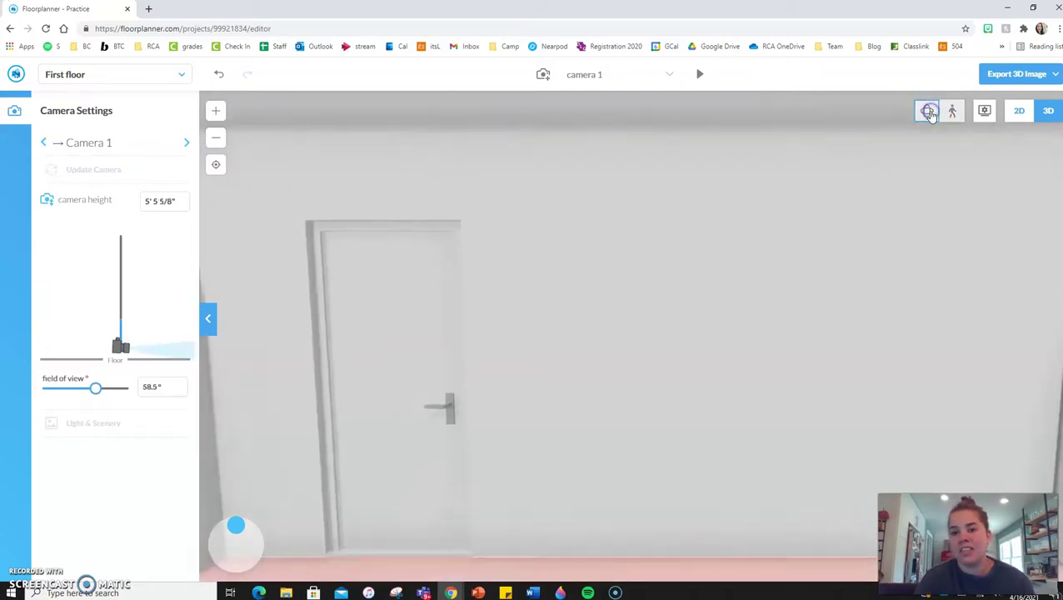
{"action": "scroll", "coordinate": [427, 271], "scroll_direction": "down", "scroll_amount": 5}
{"action": "left_click_drag", "start_coordinate": [427, 271], "coordinate": [725, 237]}
{"action": "scroll", "coordinate": [725, 238], "scroll_direction": "down", "scroll_amount": 5}
{"action": "scroll", "coordinate": [724, 239], "scroll_direction": "down", "scroll_amount": 3}
{"action": "scroll", "coordinate": [724, 239], "scroll_direction": "up", "scroll_amount": 3}
{"action": "scroll", "coordinate": [724, 239], "scroll_direction": "down", "scroll_amount": 2}
{"action": "left_click", "coordinate": [158, 122]}
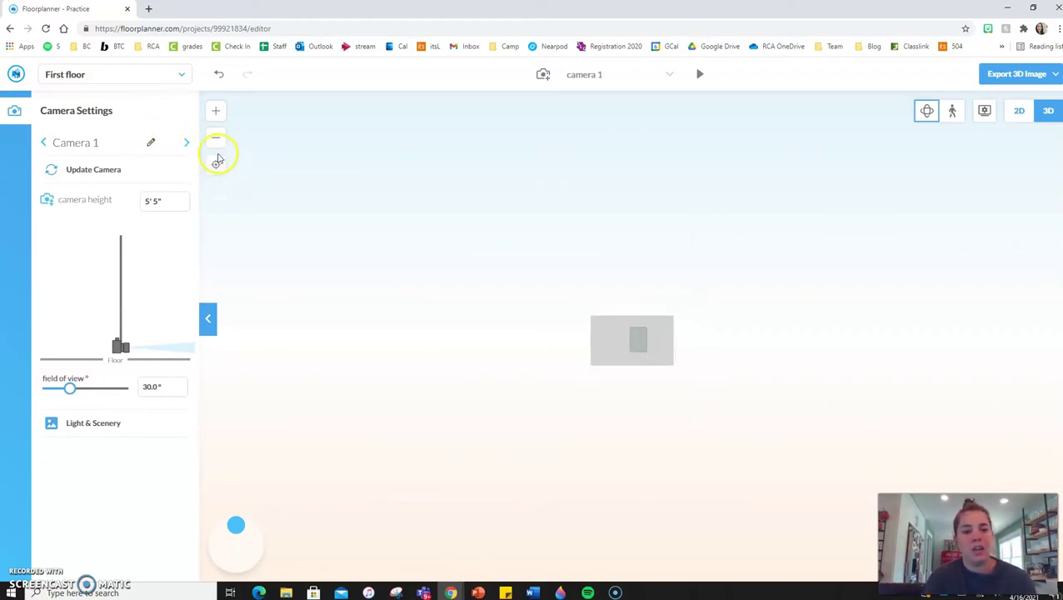
{"action": "left_click", "coordinate": [216, 162]}
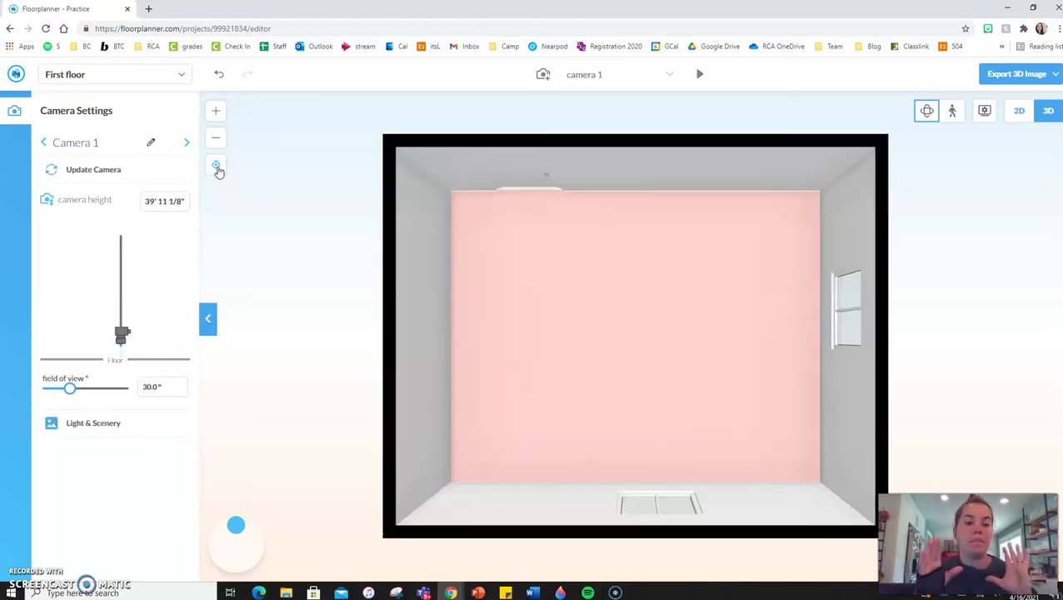
Step: Adjust the camera to a 28.5° field of view and a height of about 41' 11", and return to the 2D plan
{"action": "mouse_move", "coordinate": [72, 392]}
{"action": "left_mouse_down"}
{"action": "mouse_move", "coordinate": [95, 392]}
{"action": "mouse_move", "coordinate": [70, 393]}
{"action": "left_mouse_up"}
{"action": "mouse_move", "coordinate": [118, 342]}
{"action": "left_mouse_down"}
{"action": "mouse_move", "coordinate": [119, 305]}
{"action": "mouse_move", "coordinate": [119, 335]}
{"action": "left_mouse_up"}
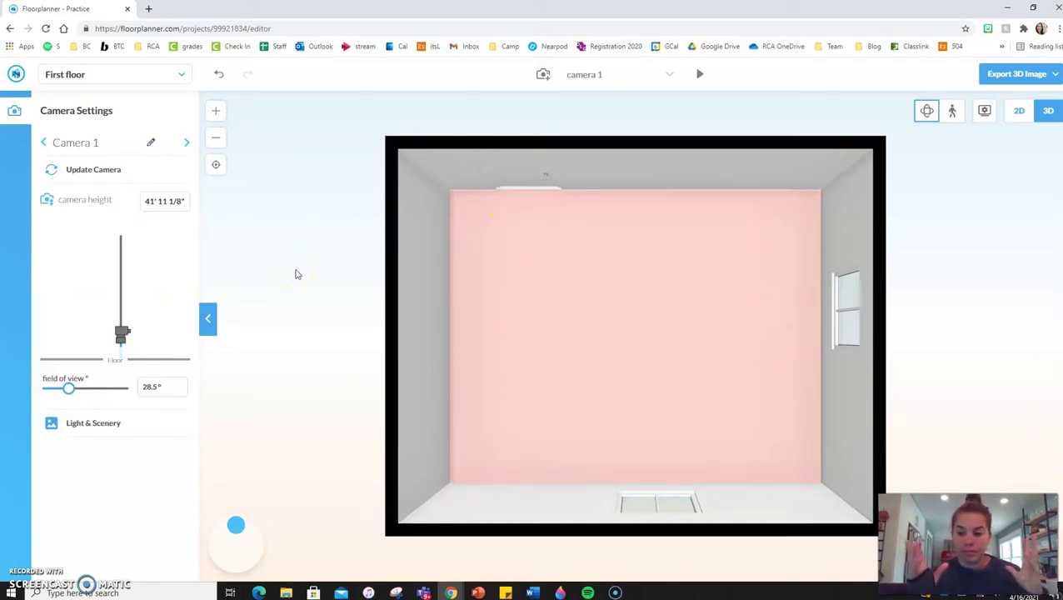
{"action": "left_click", "coordinate": [1020, 111]}
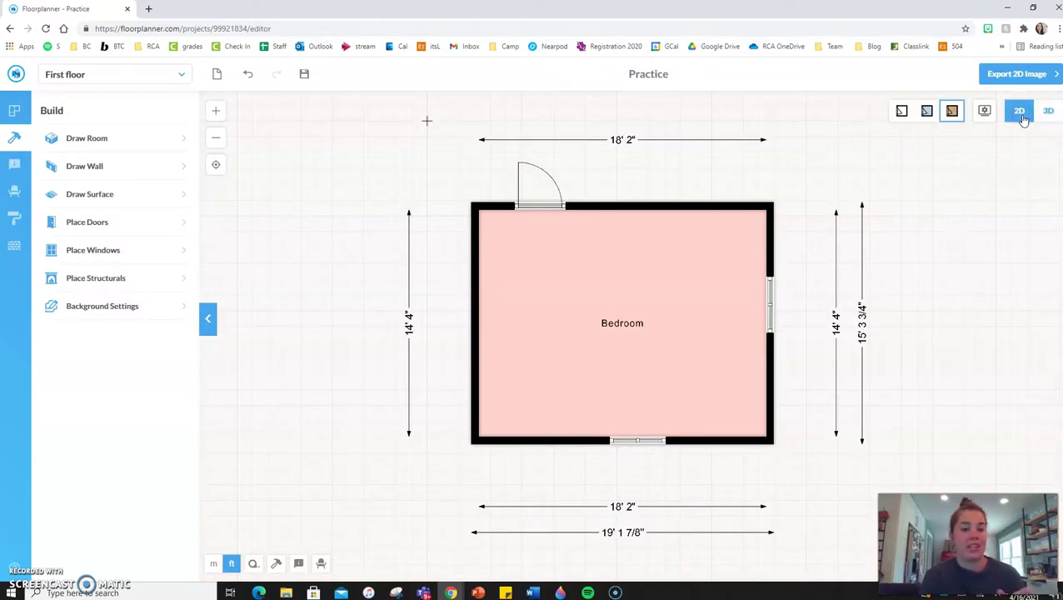
Step: Shift the door slightly left along the bedroom's upper wall and open its properties
{"action": "left_click_drag", "start_coordinate": [909, 249], "coordinate": [783, 262]}
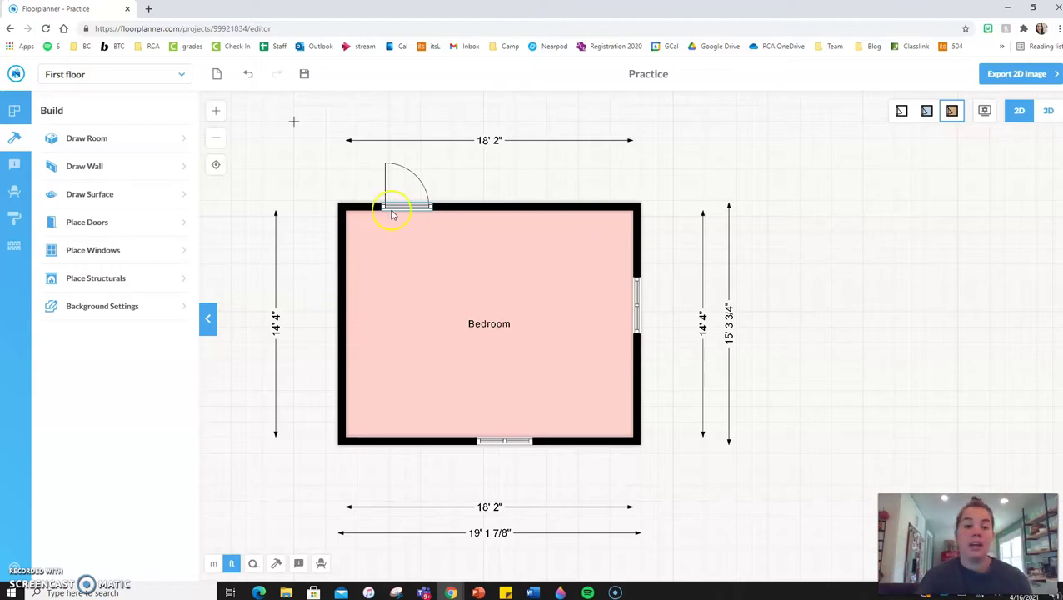
{"action": "mouse_move", "coordinate": [410, 207]}
{"action": "left_mouse_down"}
{"action": "mouse_move", "coordinate": [431, 207]}
{"action": "mouse_move", "coordinate": [400, 208]}
{"action": "left_mouse_up"}
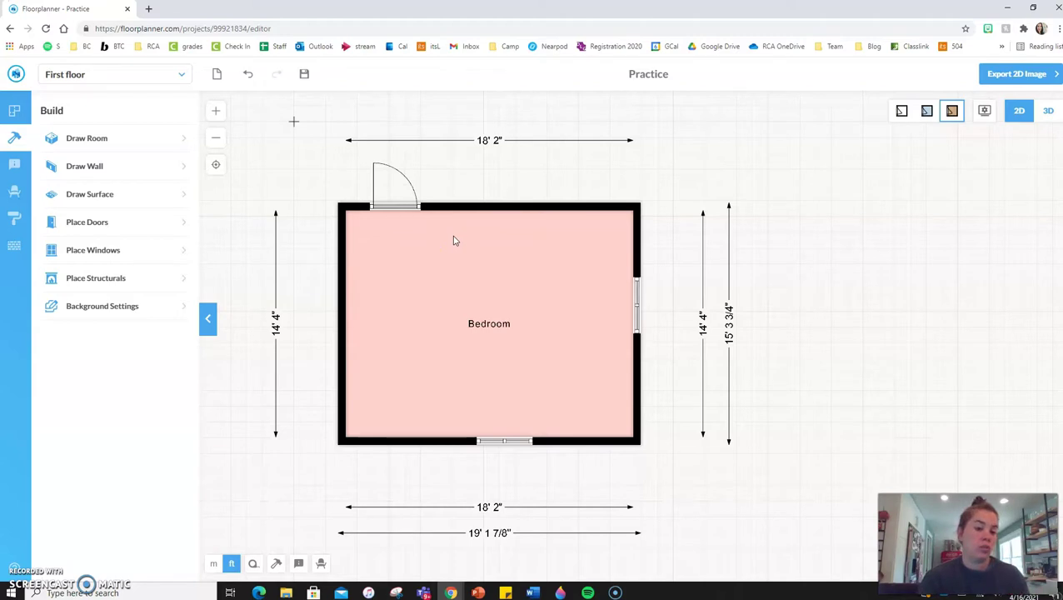
{"action": "left_click", "coordinate": [398, 207]}
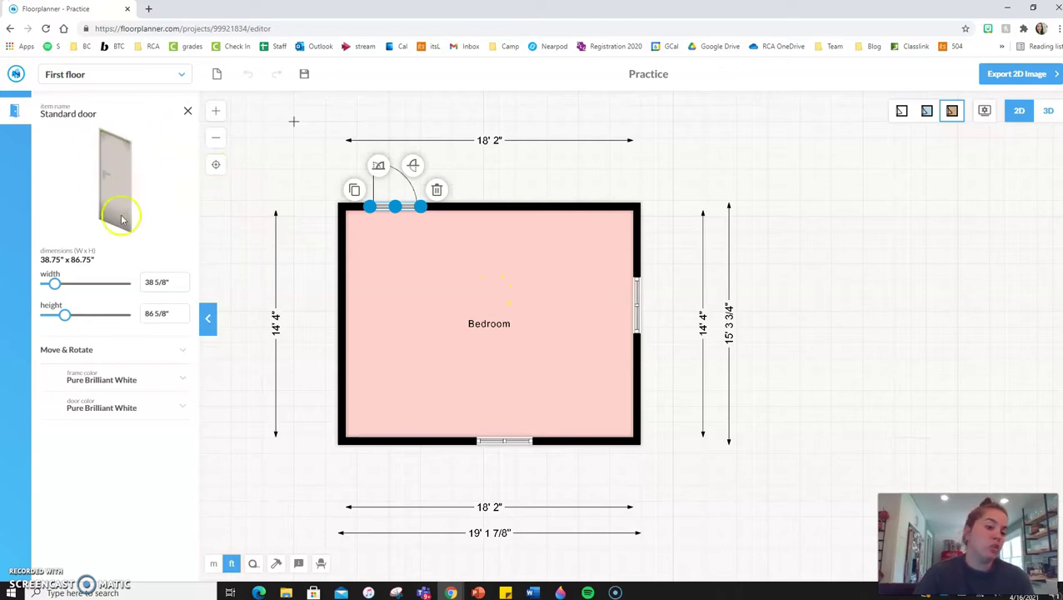
Step: Delete the window in the right wall, inspect the lower wall's window, and undo the deletion
{"action": "left_click", "coordinate": [637, 309]}
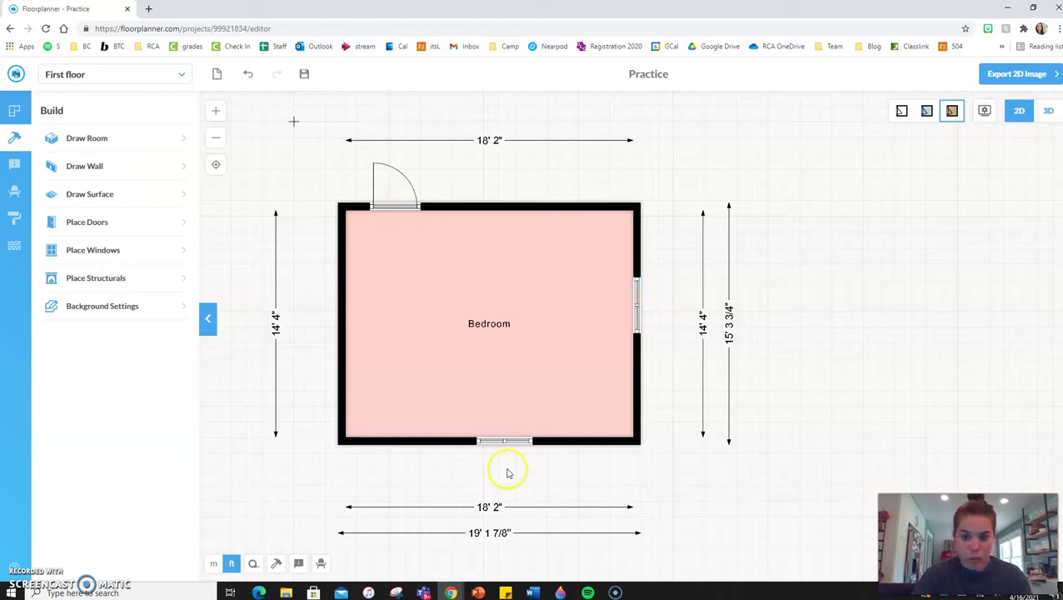
{"action": "left_click", "coordinate": [636, 309]}
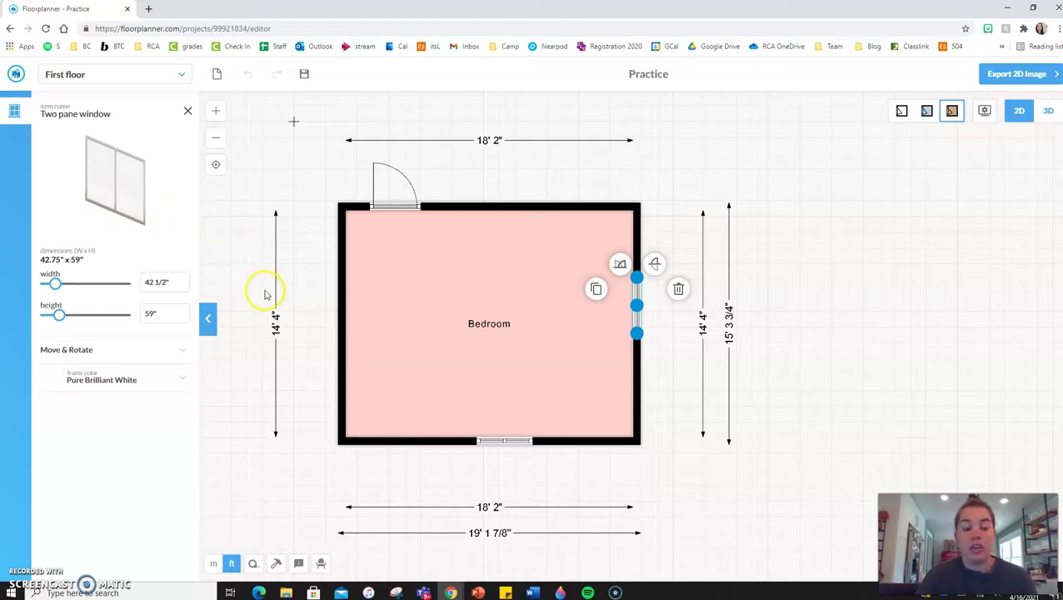
{"action": "left_click", "coordinate": [680, 290]}
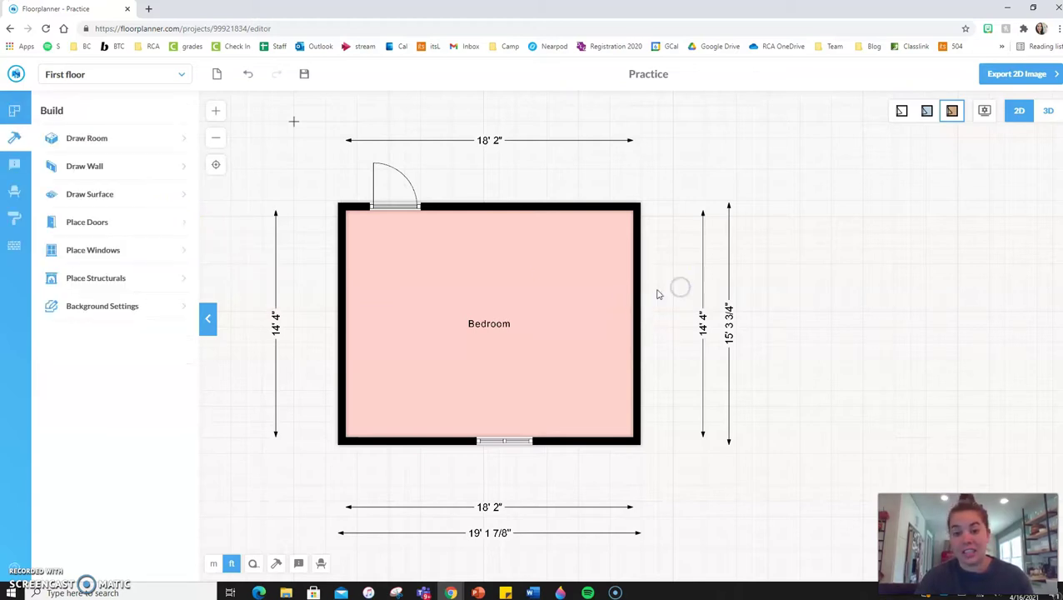
{"action": "left_click", "coordinate": [504, 441]}
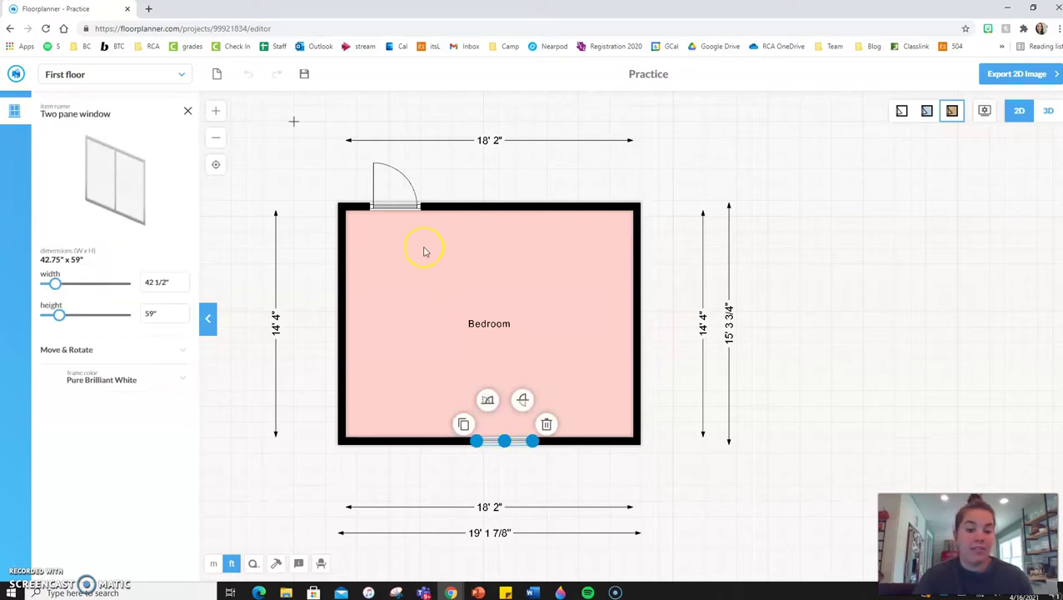
{"action": "left_click", "coordinate": [313, 202]}
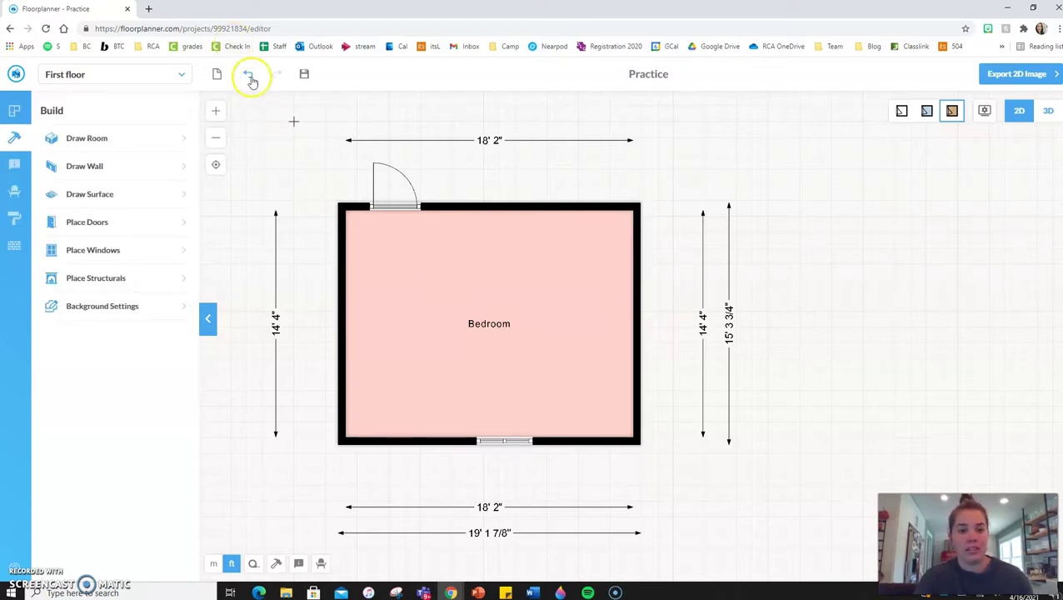
{"action": "left_click", "coordinate": [246, 75]}
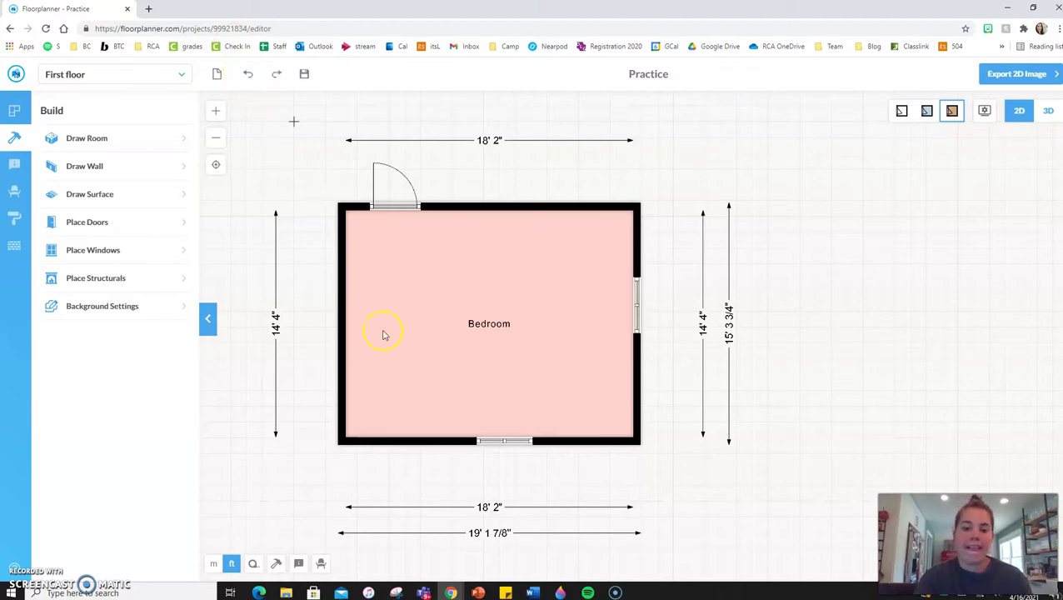
Step: Duplicate the two-pane window in the right wall and space the two windows apart along that wall
{"action": "left_click", "coordinate": [638, 315]}
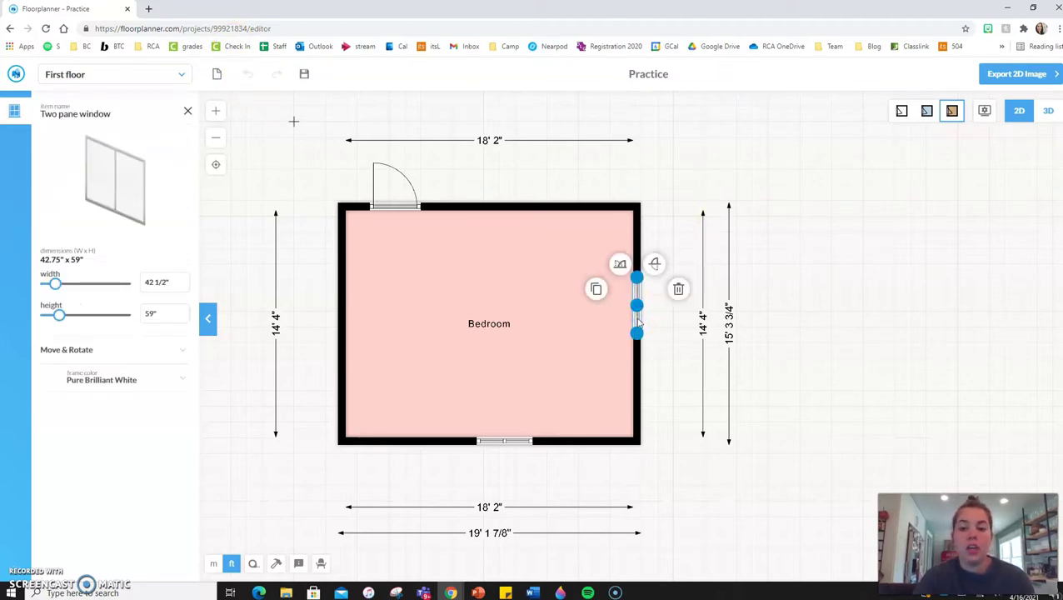
{"action": "left_click", "coordinate": [599, 296]}
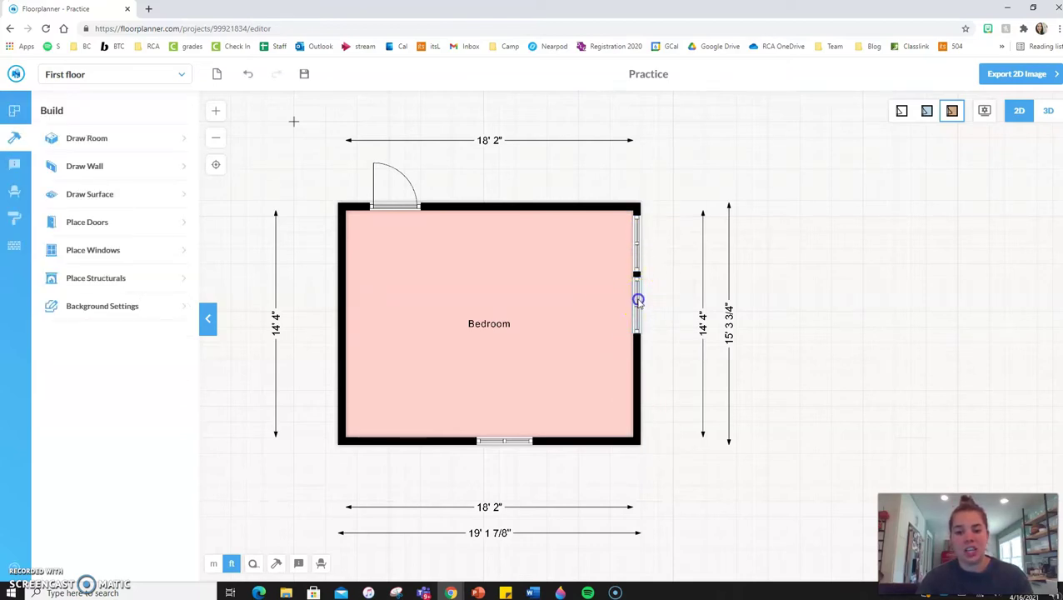
{"action": "left_click", "coordinate": [631, 357]}
{"action": "left_click", "coordinate": [636, 275]}
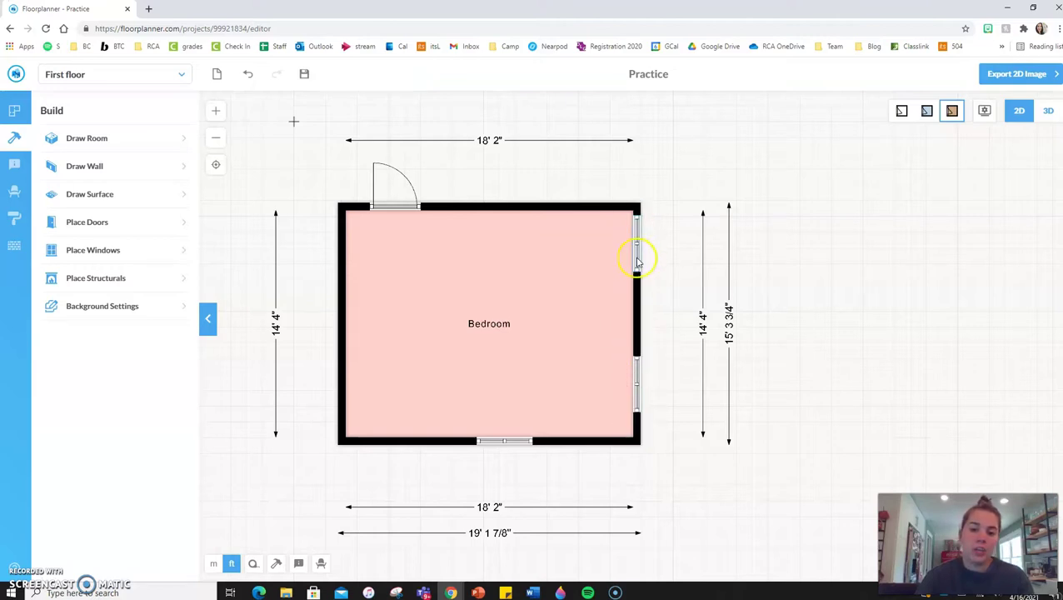
Step: Shift the door slightly left along the bedroom's upper wall, try its inward swing, and mirror its hinge side
{"action": "mouse_move", "coordinate": [406, 209]}
{"action": "left_mouse_down"}
{"action": "mouse_move", "coordinate": [459, 207]}
{"action": "mouse_move", "coordinate": [400, 209]}
{"action": "left_mouse_up"}
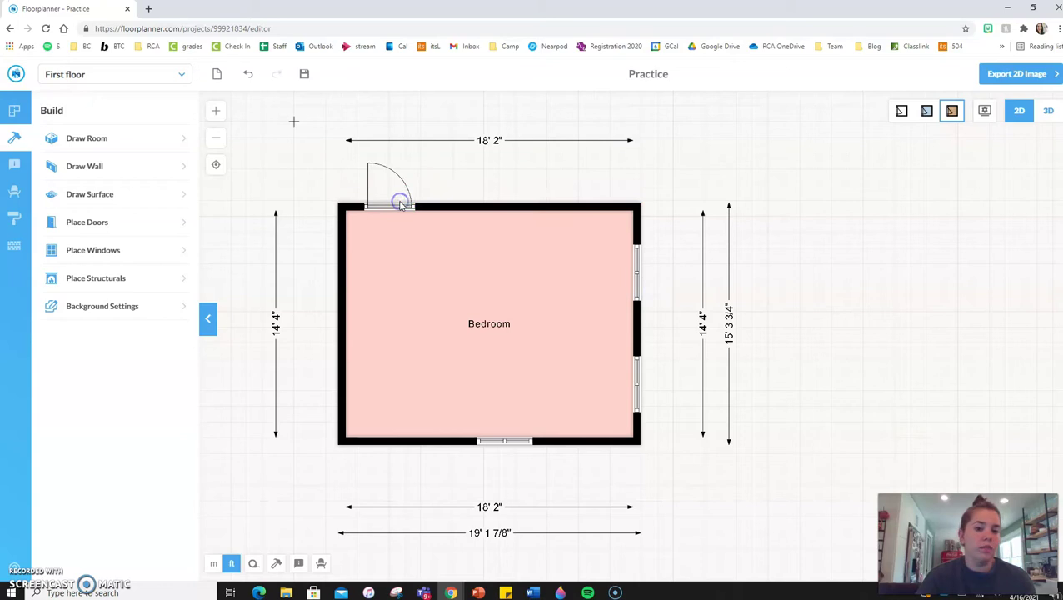
{"action": "left_click", "coordinate": [398, 209]}
{"action": "left_click", "coordinate": [374, 184]}
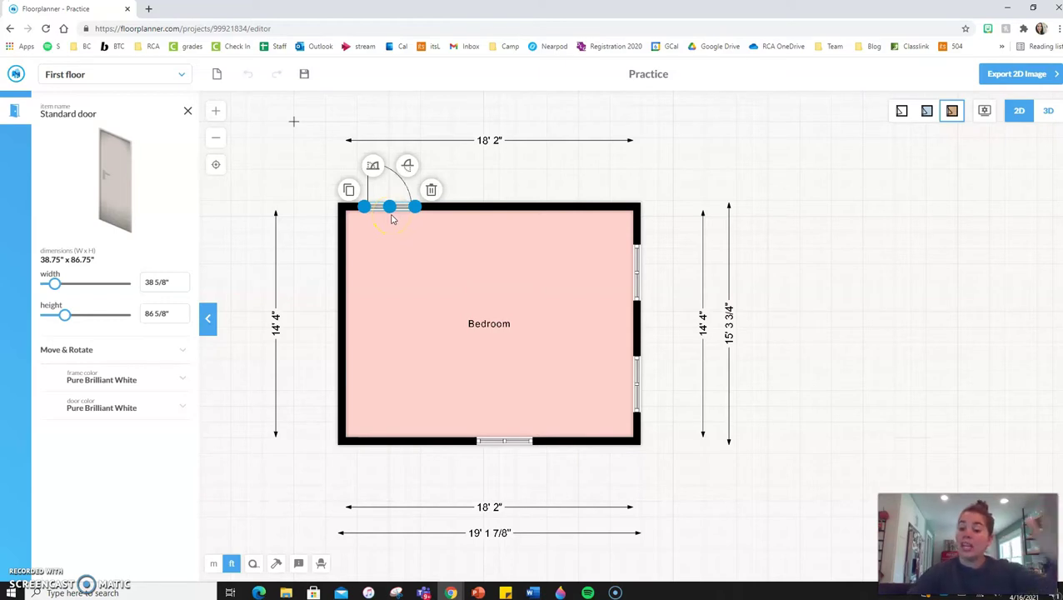
{"action": "left_click", "coordinate": [409, 169]}
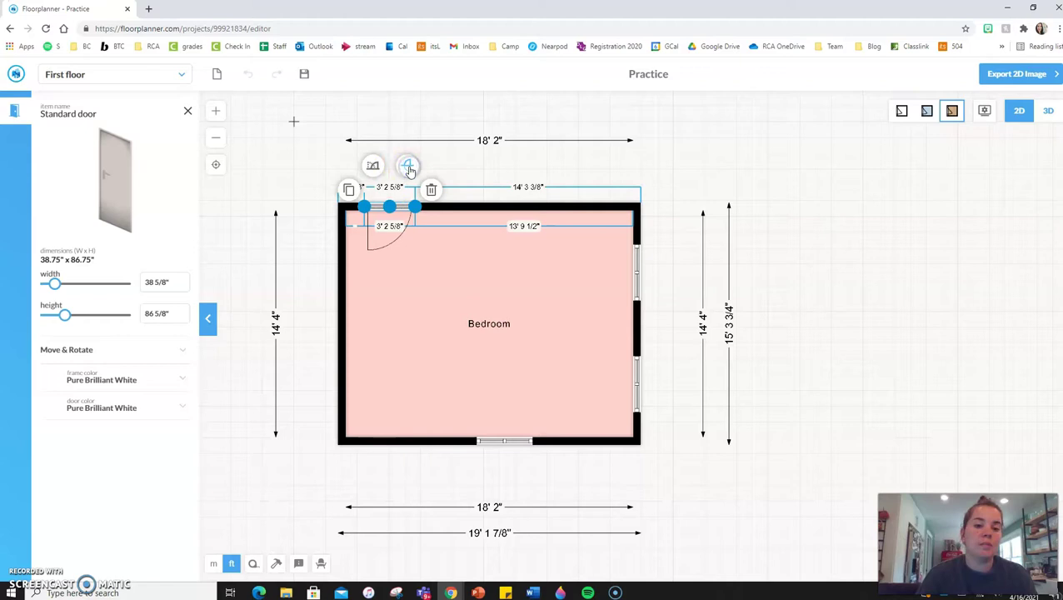
{"action": "left_click", "coordinate": [408, 167]}
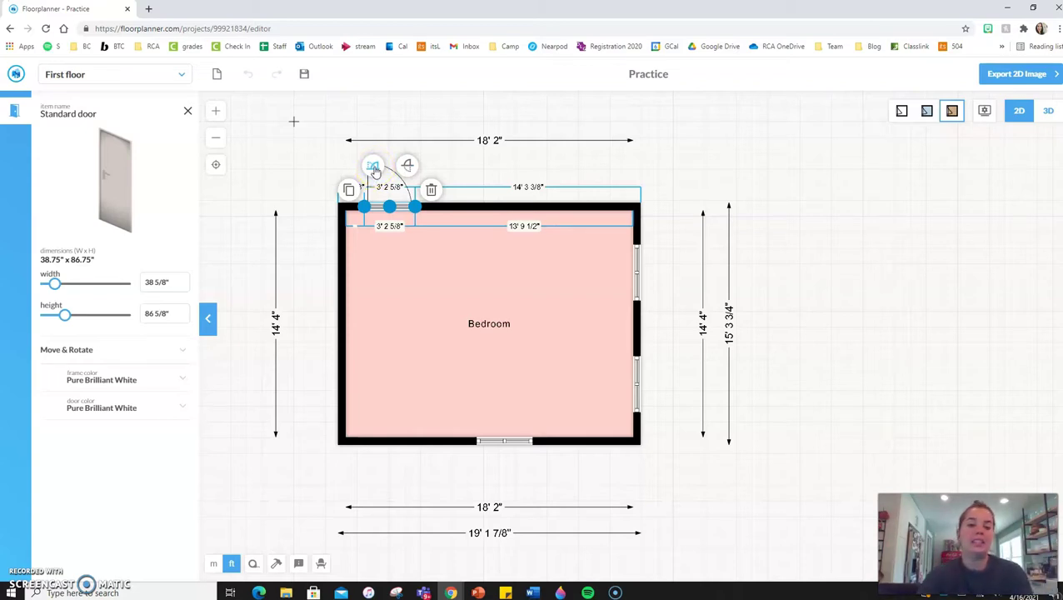
{"action": "left_click", "coordinate": [420, 282]}
Step: Move the door closer to the bedroom's upper-left corner, hinge it on the left, and make it open inward
{"action": "mouse_move", "coordinate": [392, 200]}
{"action": "left_mouse_down"}
{"action": "mouse_move", "coordinate": [610, 204]}
{"action": "mouse_move", "coordinate": [367, 219]}
{"action": "mouse_move", "coordinate": [386, 214]}
{"action": "left_mouse_up"}
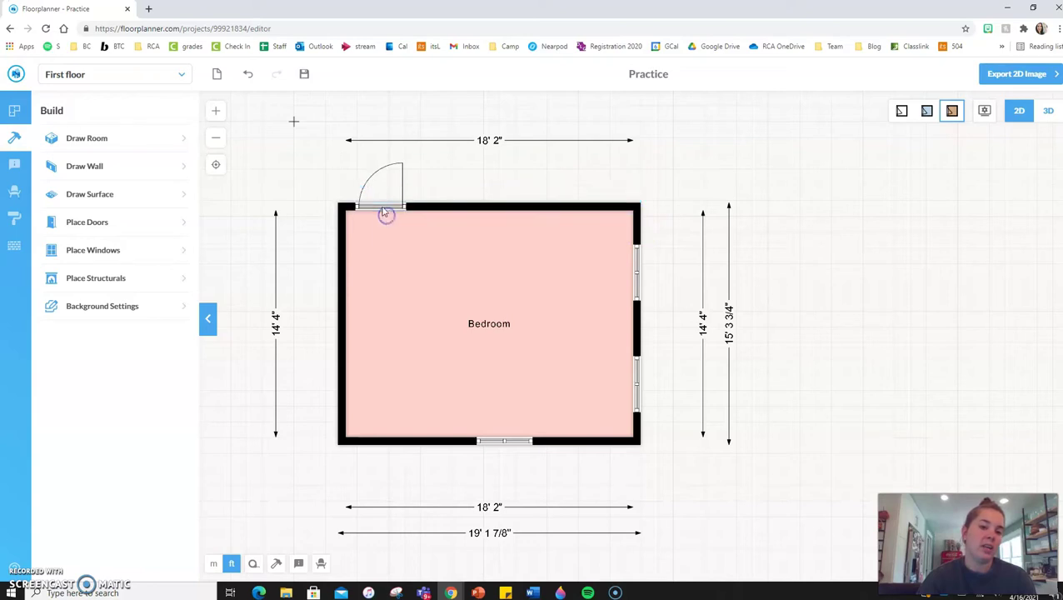
{"action": "left_click", "coordinate": [383, 208]}
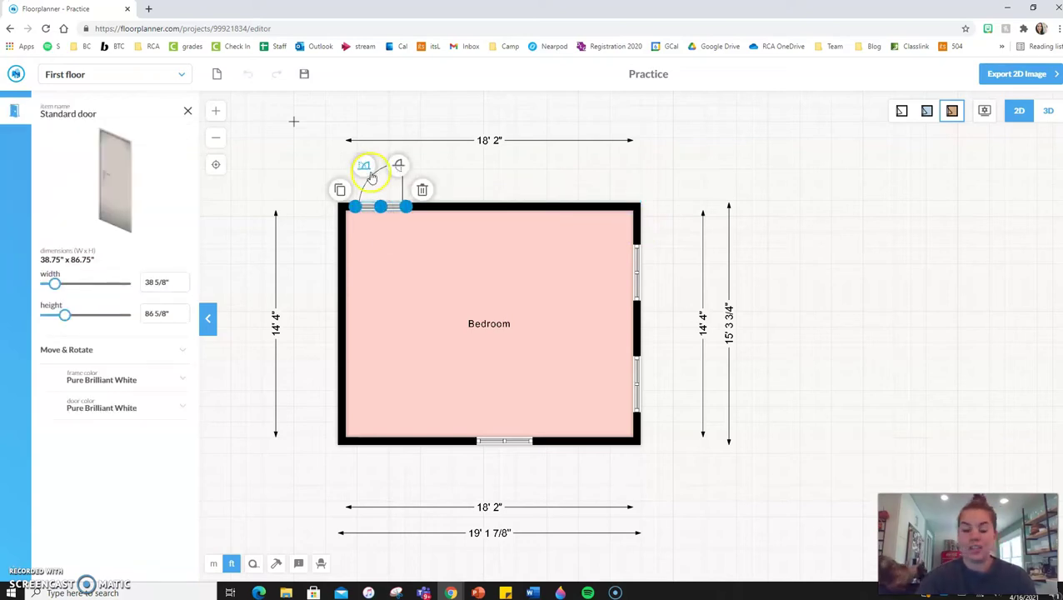
{"action": "left_click", "coordinate": [368, 169]}
{"action": "left_click", "coordinate": [398, 165]}
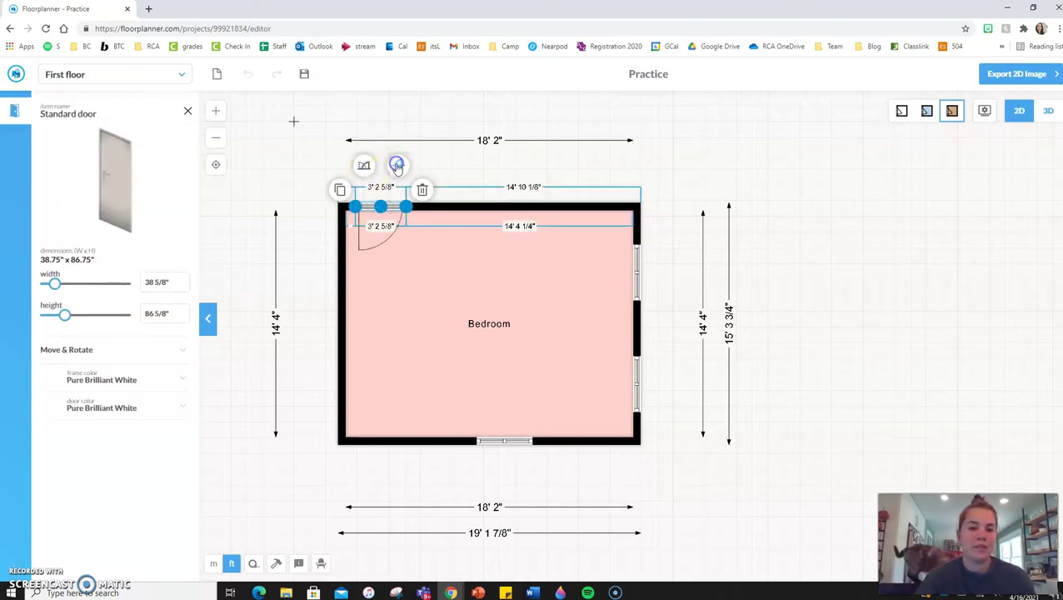
{"action": "left_click", "coordinate": [397, 280]}
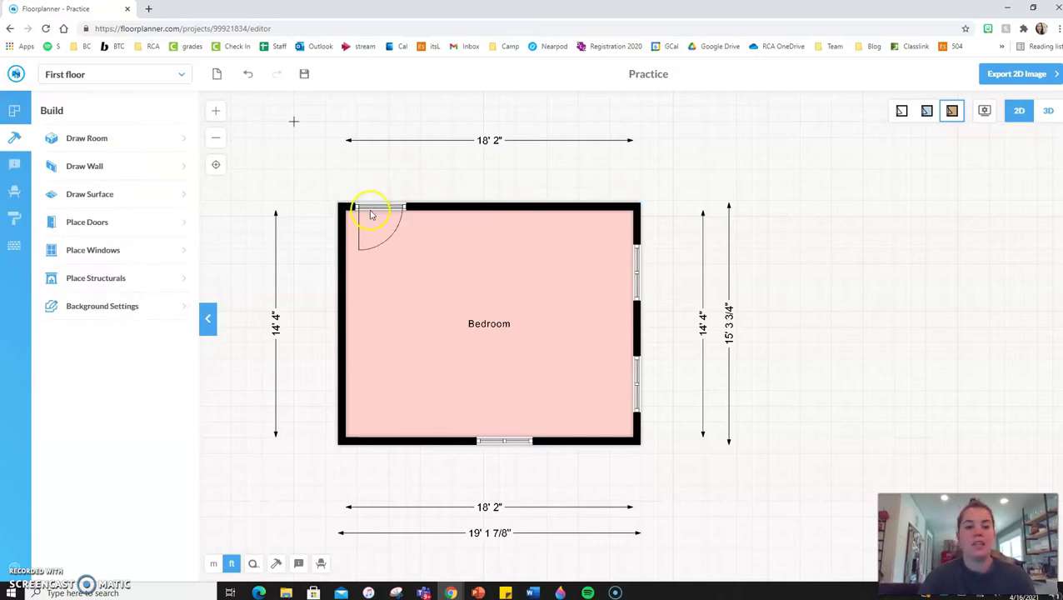
Step: Flip the door in the upper wall so it swings outward from the bedroom
{"action": "left_click", "coordinate": [372, 211]}
{"action": "left_click", "coordinate": [398, 166]}
{"action": "left_click", "coordinate": [376, 304]}
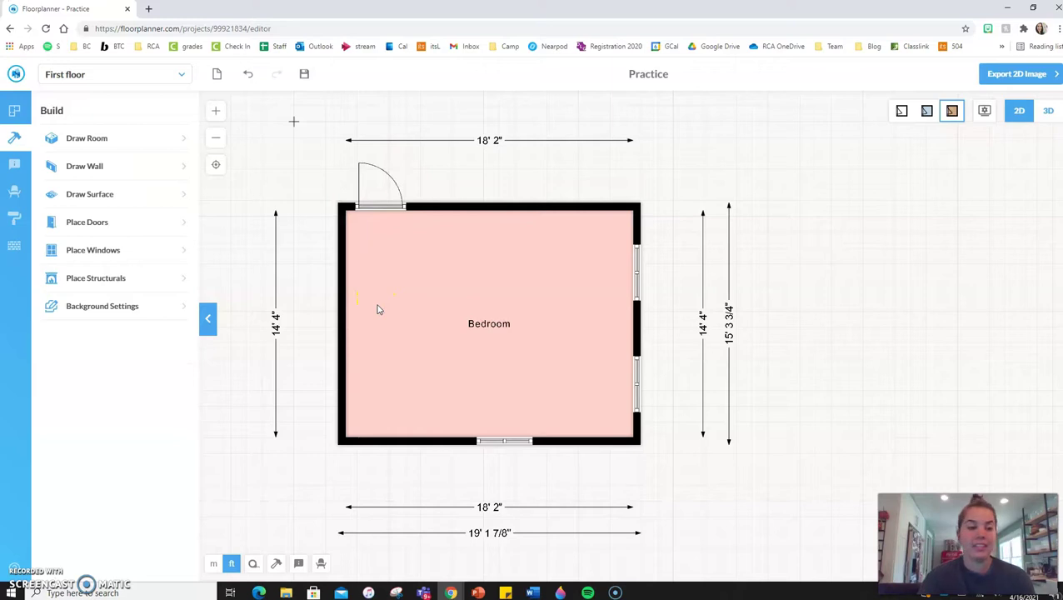
Step: Draw a room about 4' 9" wide against the bedroom's left wall, matching the bedroom's full depth
{"action": "left_click_drag", "start_coordinate": [797, 254], "coordinate": [839, 238]}
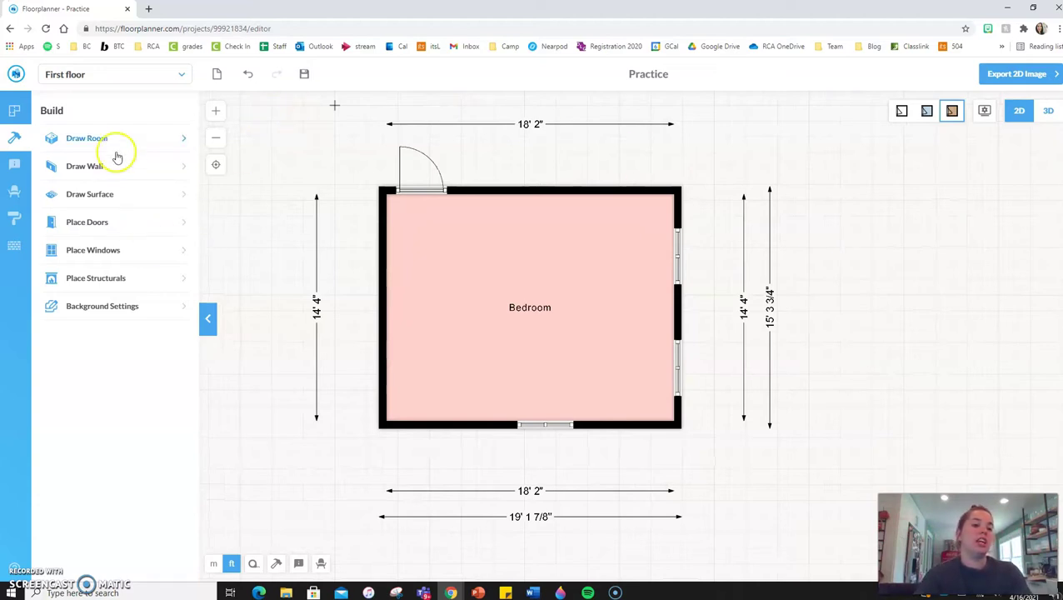
{"action": "left_click", "coordinate": [18, 141]}
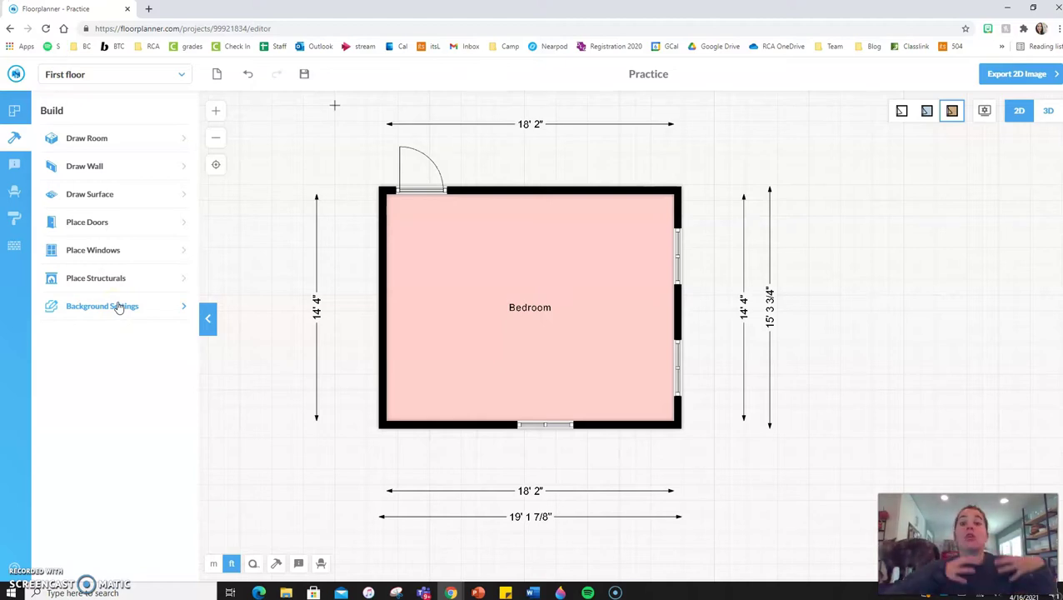
{"action": "left_click", "coordinate": [87, 138]}
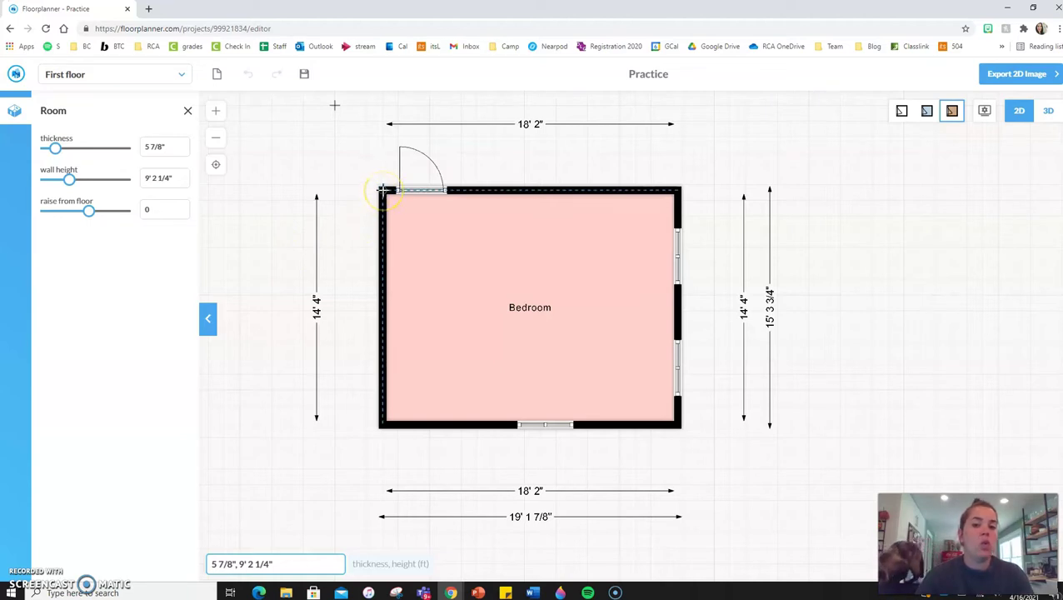
{"action": "left_click", "coordinate": [216, 110]}
{"action": "left_click", "coordinate": [218, 113]}
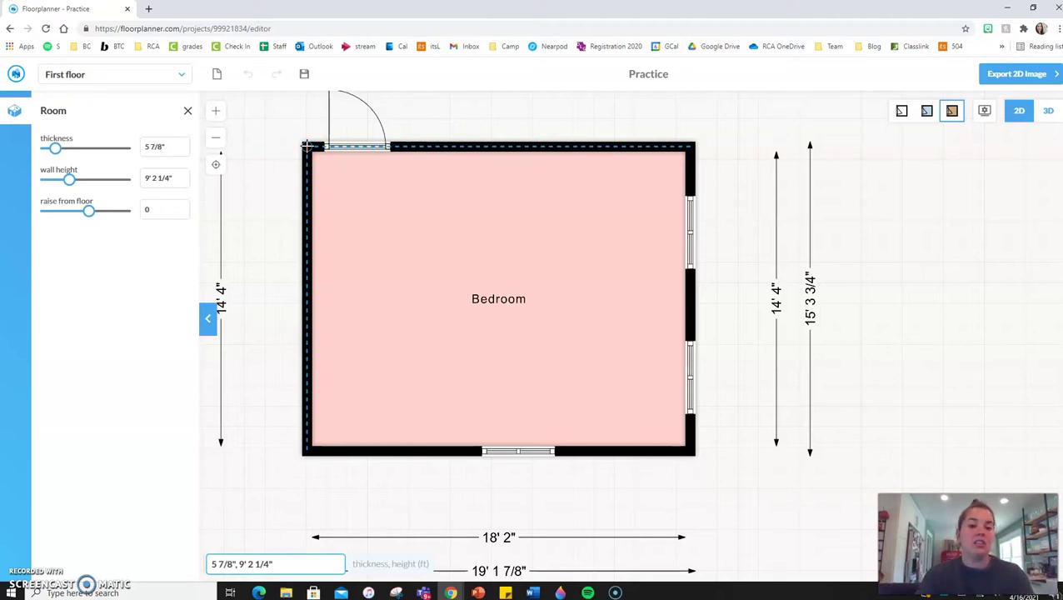
{"action": "mouse_move", "coordinate": [308, 146]}
{"action": "left_mouse_down"}
{"action": "mouse_move", "coordinate": [291, 160]}
{"action": "mouse_move", "coordinate": [220, 333]}
{"action": "mouse_move", "coordinate": [213, 446]}
{"action": "mouse_move", "coordinate": [184, 447]}
{"action": "left_mouse_up"}
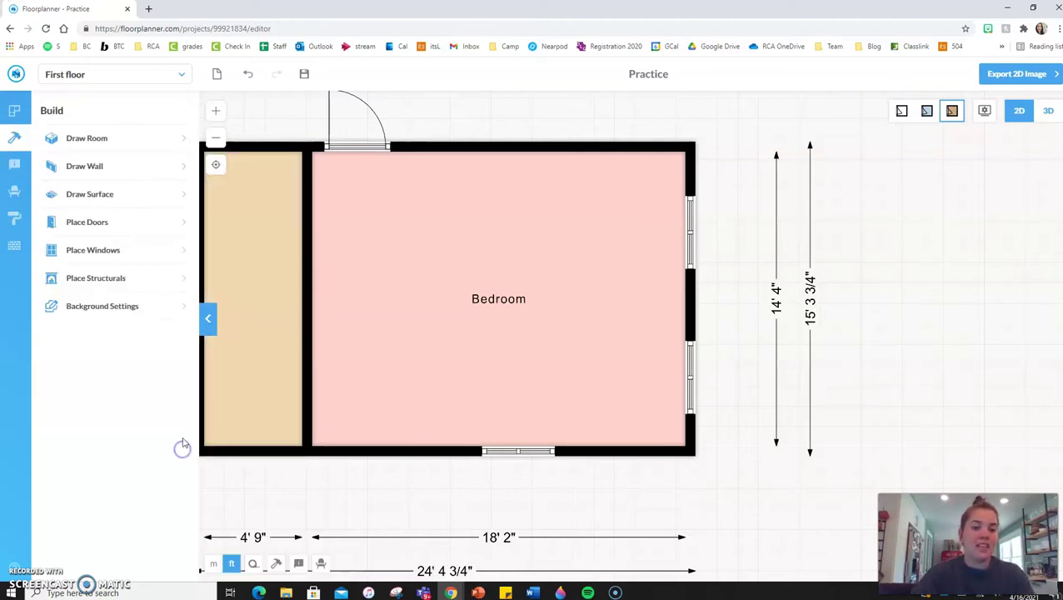
{"action": "left_click", "coordinate": [216, 137]}
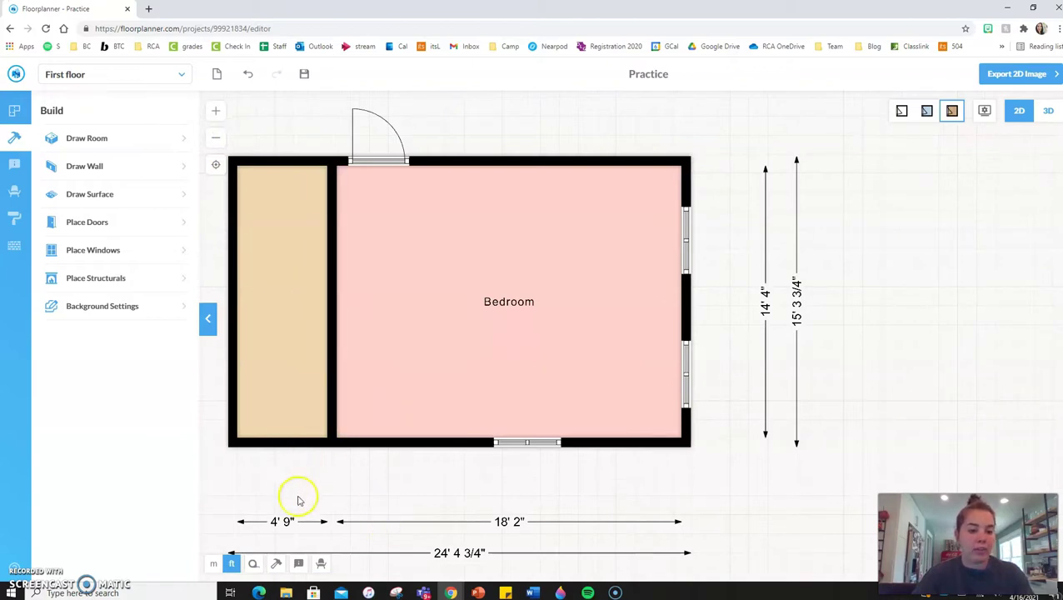
Step: Move the narrow room's outer left wall outward so the room is about 5' 7" wide
{"action": "left_click_drag", "start_coordinate": [319, 468], "coordinate": [349, 463]}
{"action": "left_click_drag", "start_coordinate": [304, 330], "coordinate": [290, 331]}
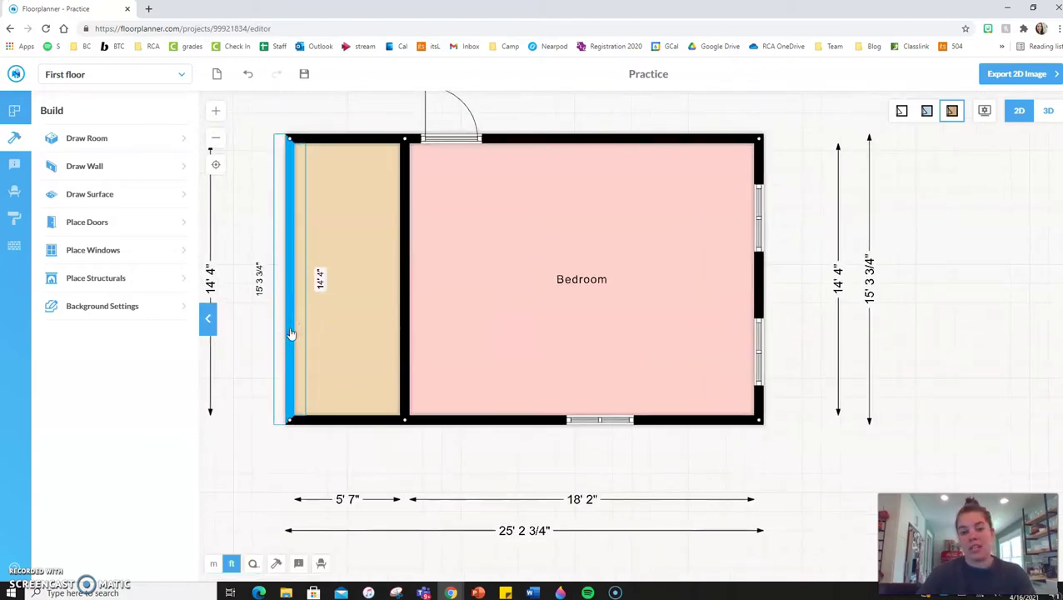
{"action": "left_click", "coordinate": [333, 519]}
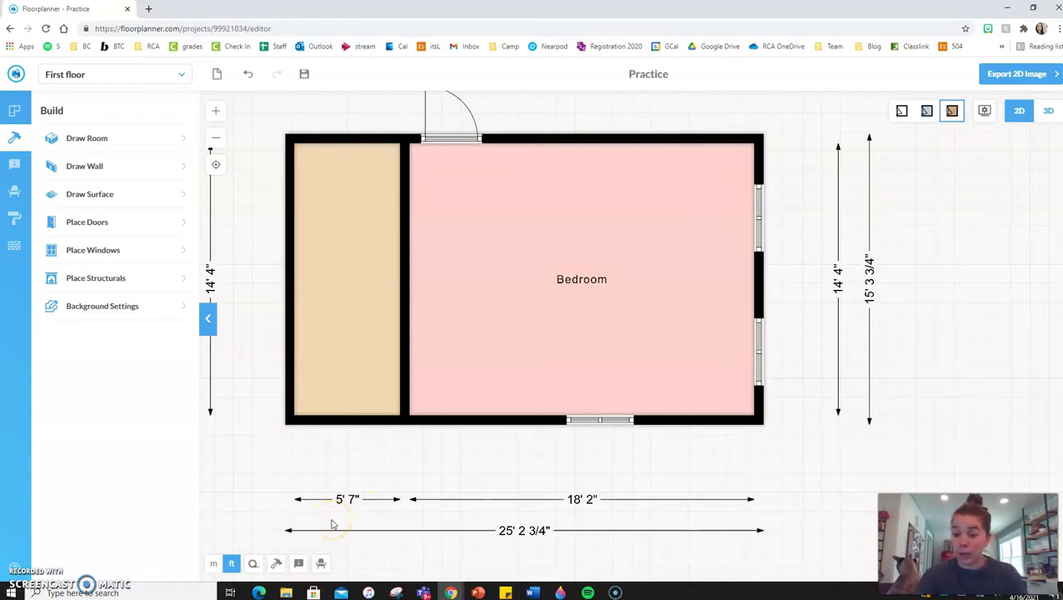
Step: Try to draw a partition wall about 5' 8 5/8" long across the middle of the narrow room, starting from the shared bedroom wall
{"action": "left_click", "coordinate": [102, 170]}
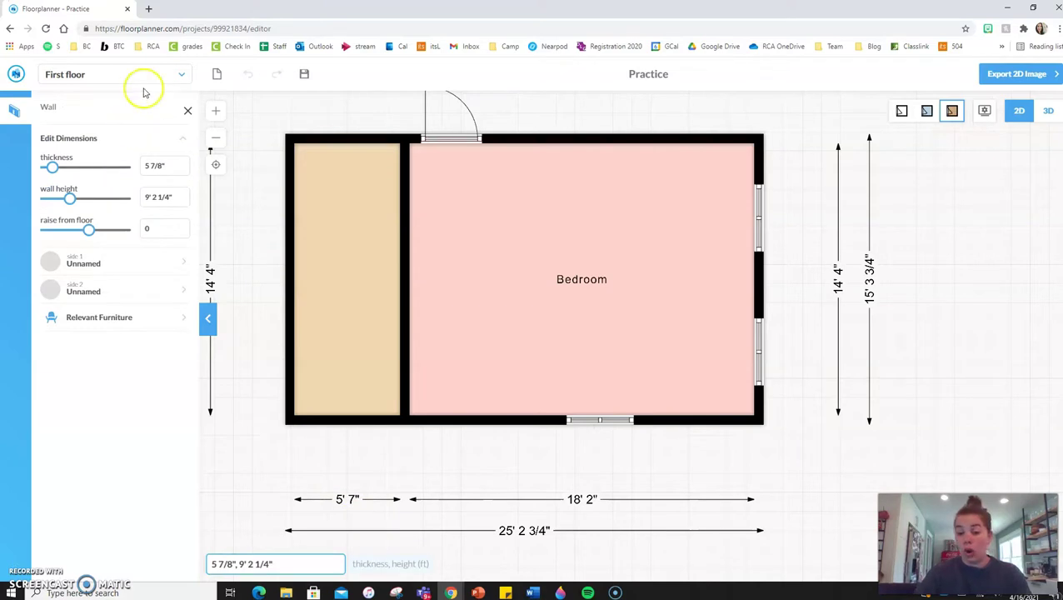
{"action": "left_click", "coordinate": [188, 110]}
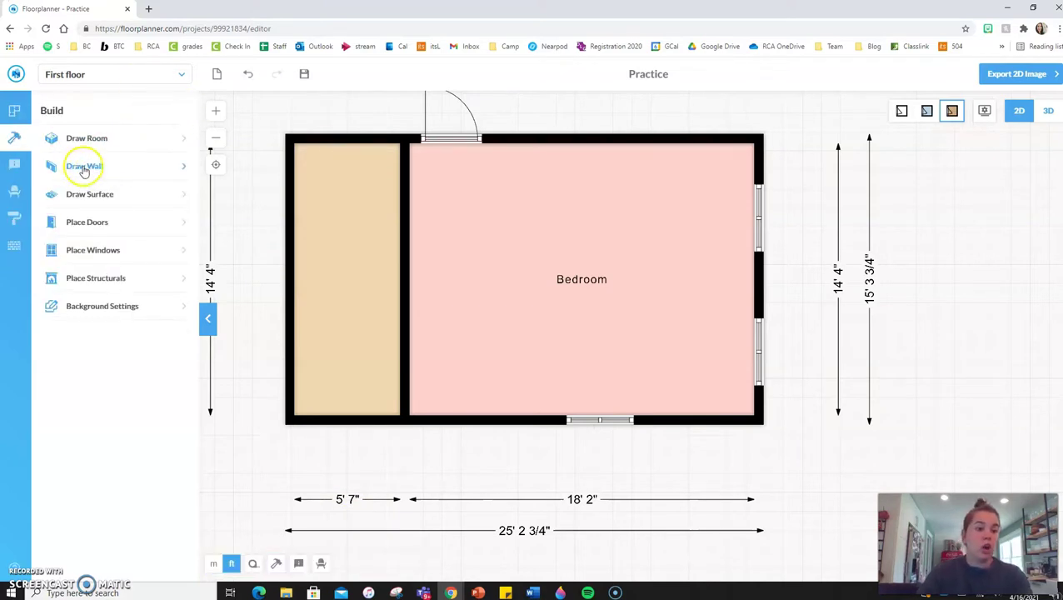
{"action": "left_click", "coordinate": [83, 170]}
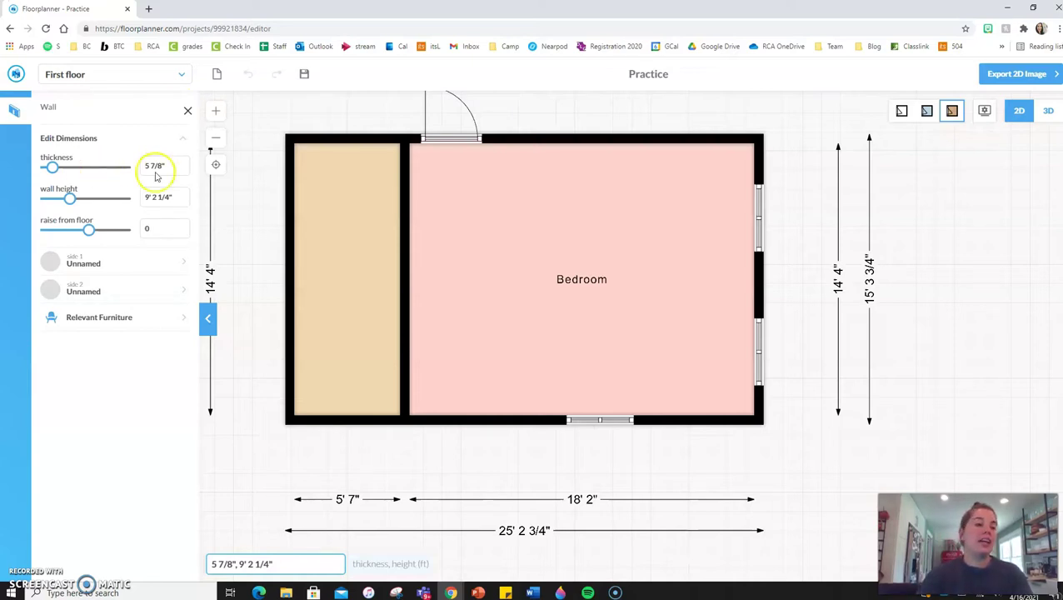
{"action": "left_click", "coordinate": [404, 281]}
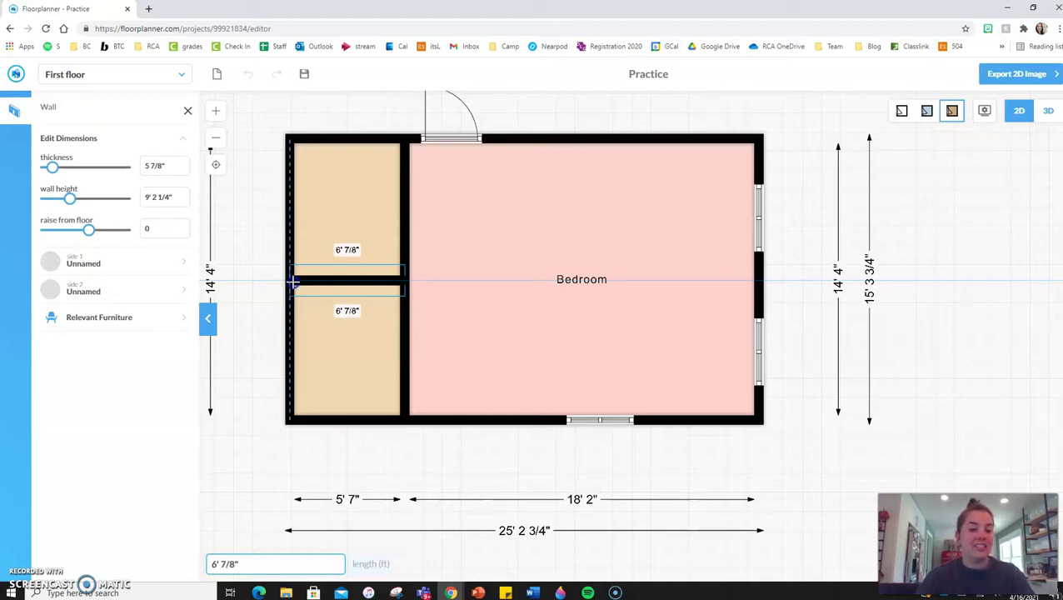
{"action": "left_click_drag", "start_coordinate": [293, 284], "coordinate": [296, 285]}
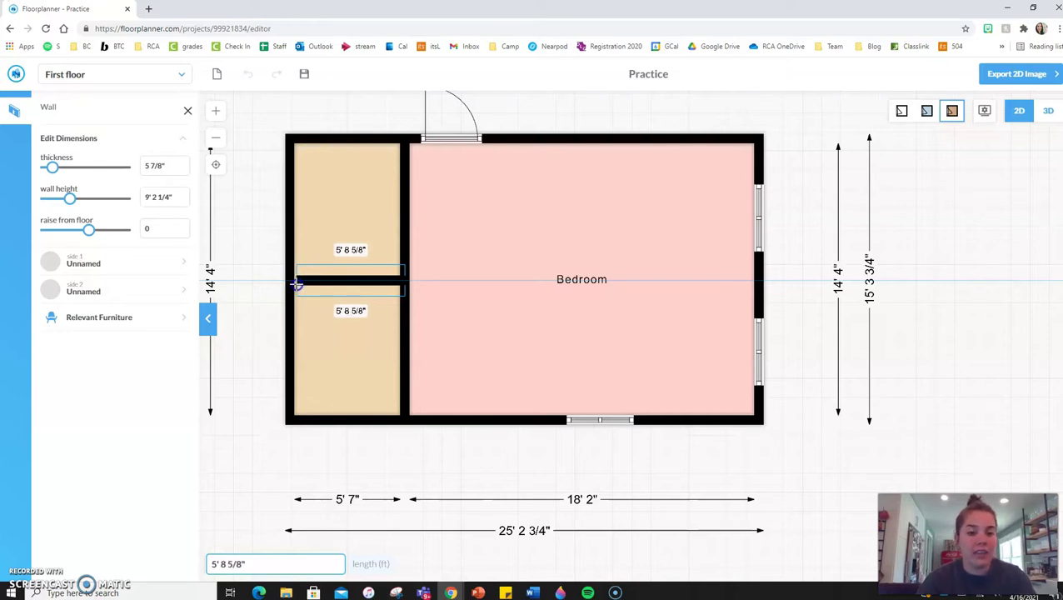
{"action": "left_click", "coordinate": [297, 284]}
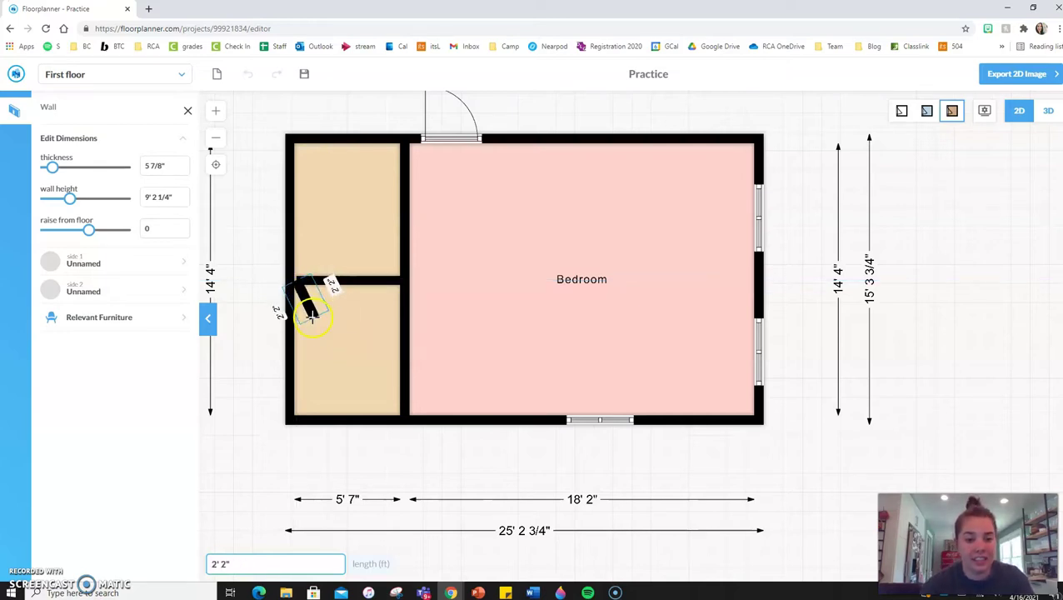
{"action": "key", "text": "Escape"}
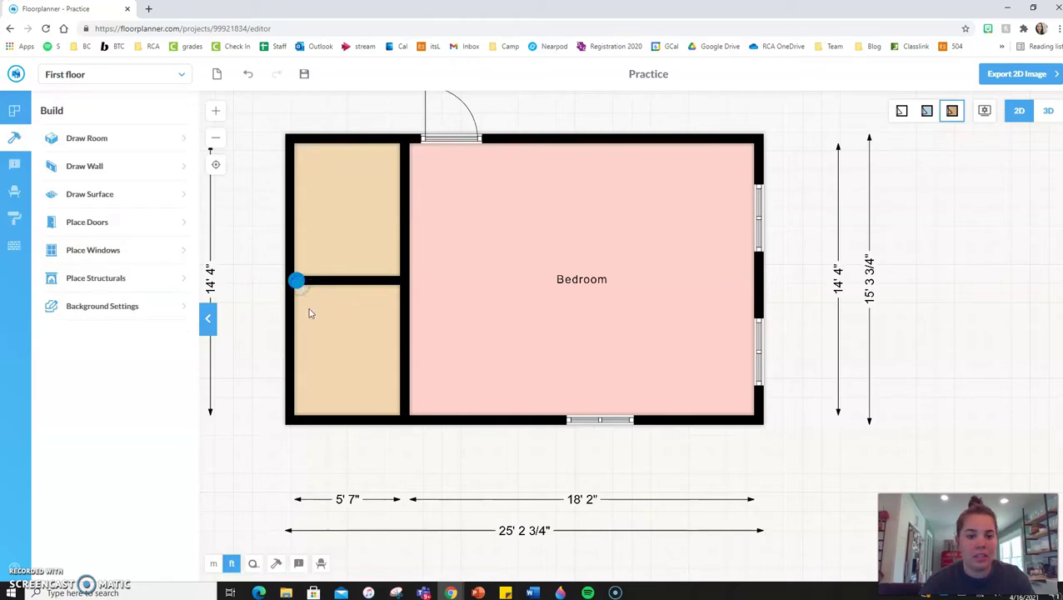
Step: Inspect the partition's joint with the outer wall and undo the partition
{"action": "scroll", "coordinate": [356, 374], "scroll_direction": "up", "scroll_amount": 6}
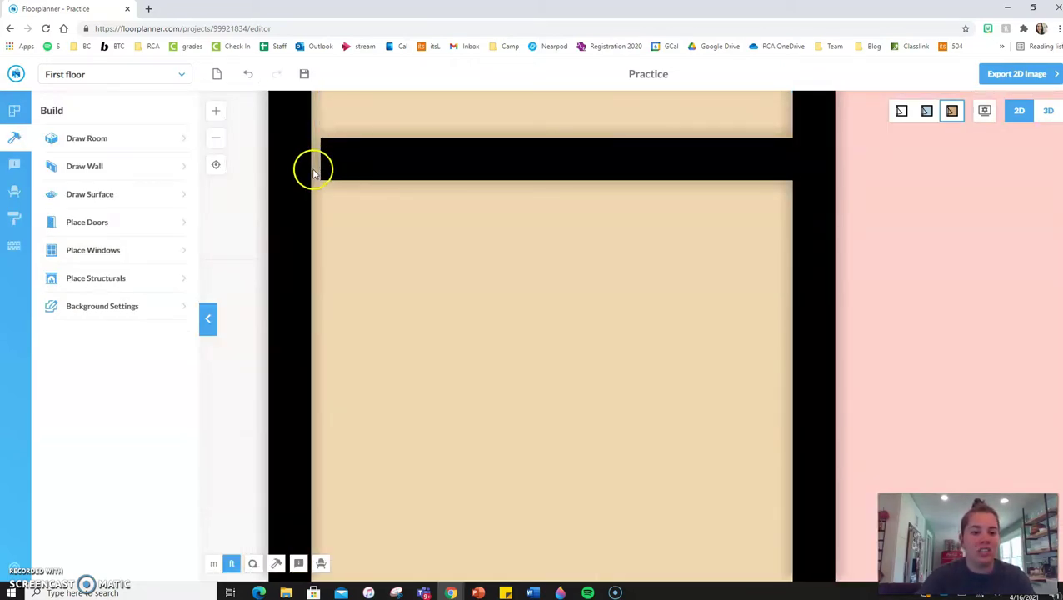
{"action": "scroll", "coordinate": [337, 207], "scroll_direction": "down", "scroll_amount": 6}
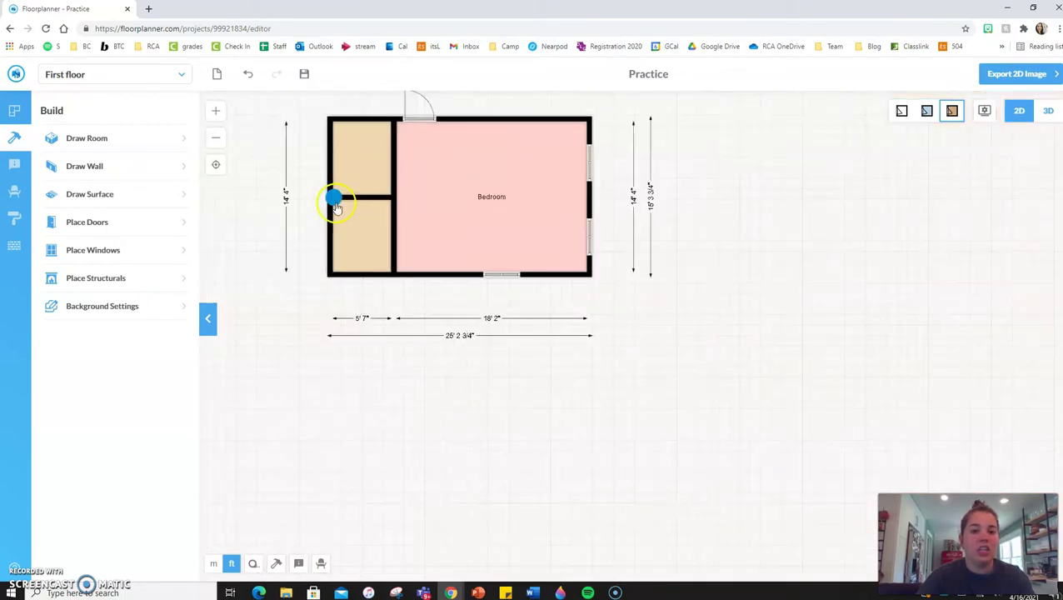
{"action": "left_click", "coordinate": [248, 74]}
Step: Draw a 6' 7/8" partition from the shared bedroom wall to the outer wall, about 5' 3 1/2" above the lower wall, and check its joint
{"action": "scroll", "coordinate": [305, 191], "scroll_direction": "up", "scroll_amount": 6}
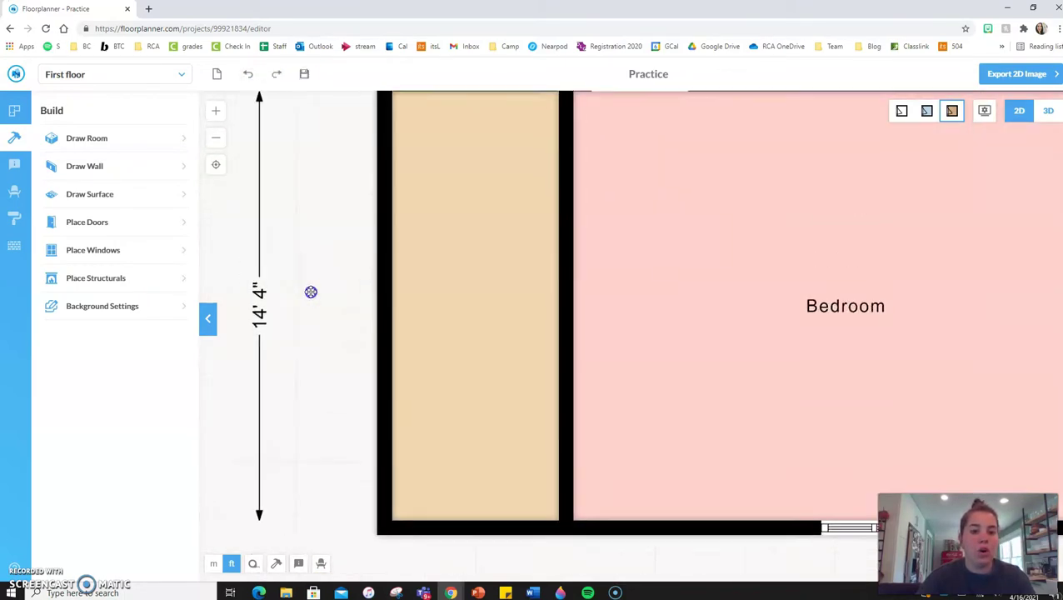
{"action": "left_click", "coordinate": [91, 166]}
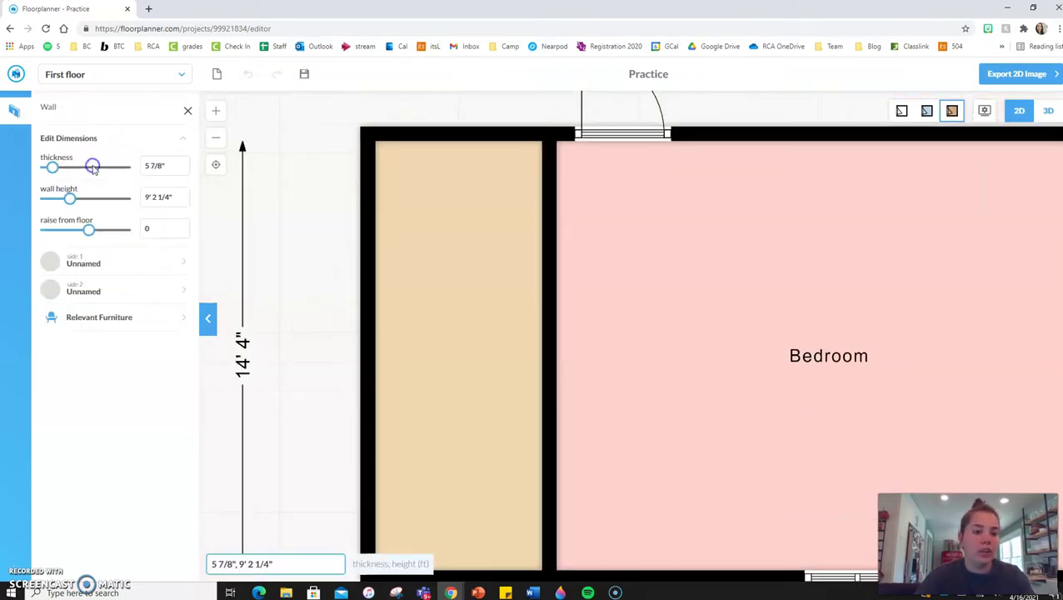
{"action": "left_click", "coordinate": [548, 404]}
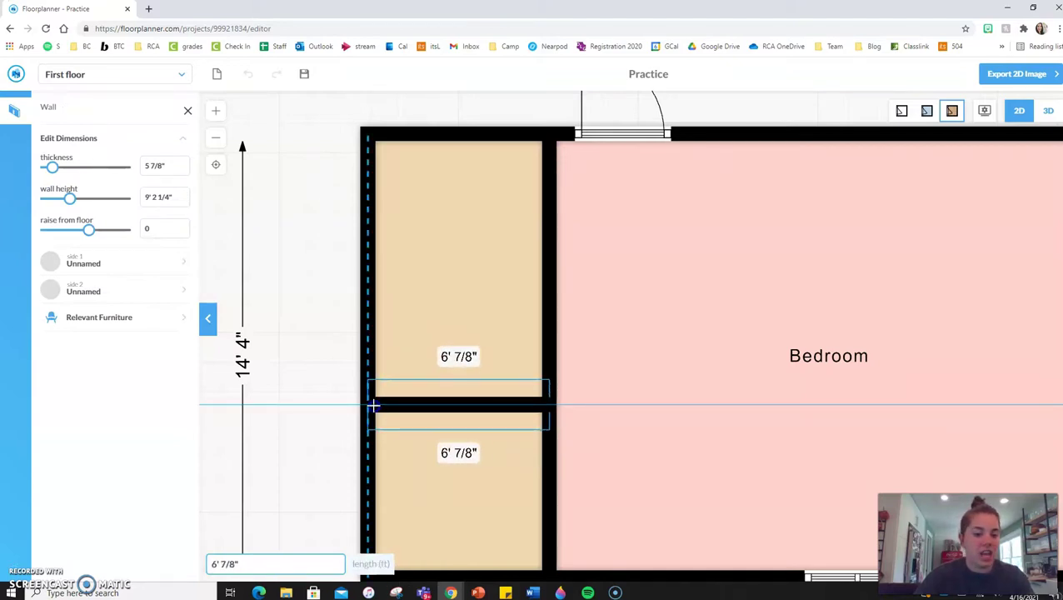
{"action": "left_click", "coordinate": [374, 406]}
{"action": "left_click", "coordinate": [408, 408]}
{"action": "left_click", "coordinate": [544, 426]}
{"action": "left_click", "coordinate": [434, 405]}
{"action": "left_click", "coordinate": [308, 428]}
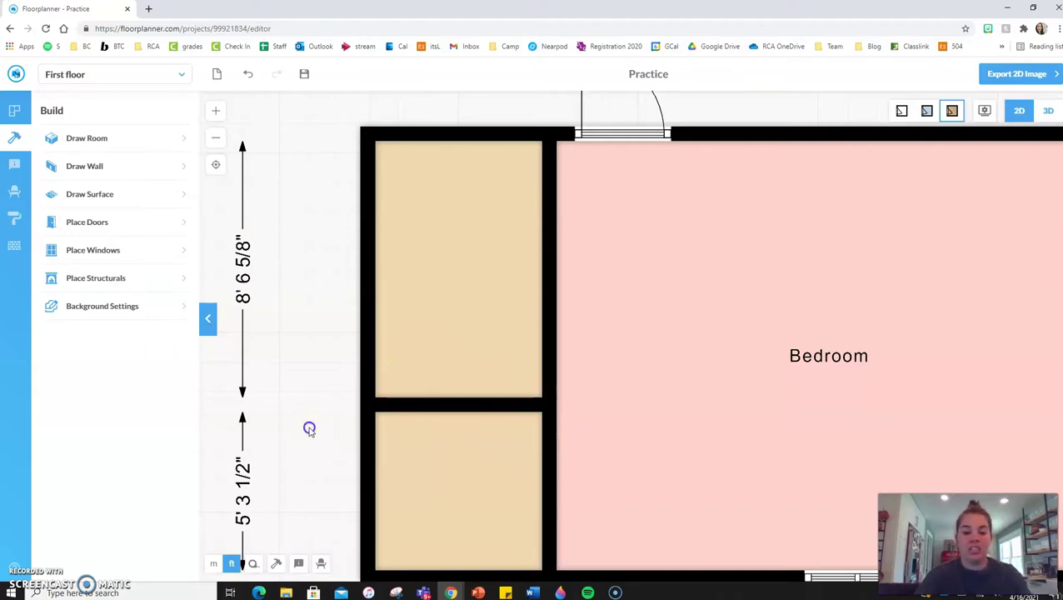
{"action": "left_click_drag", "start_coordinate": [308, 427], "coordinate": [287, 342]}
{"action": "scroll", "coordinate": [289, 348], "scroll_direction": "up", "scroll_amount": 5}
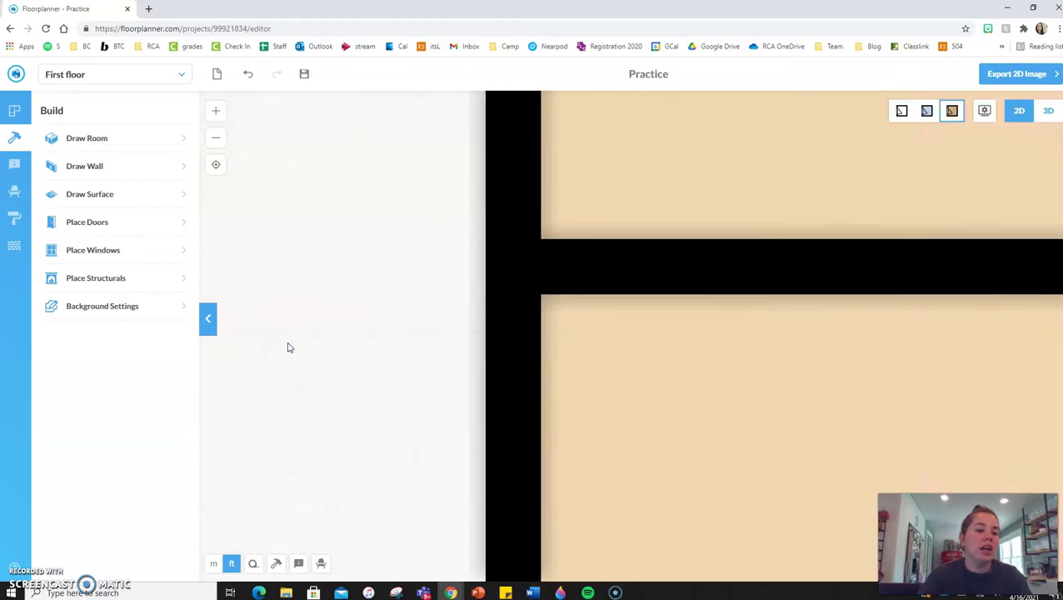
Step: Draw a second 6' 7/8" partition across the narrow room's upper compartment, about 4' 1 1/8" below the upper wall
{"action": "scroll", "coordinate": [289, 349], "scroll_direction": "down", "scroll_amount": 8}
{"action": "scroll", "coordinate": [289, 348], "scroll_direction": "up", "scroll_amount": 2}
{"action": "left_click", "coordinate": [92, 166]}
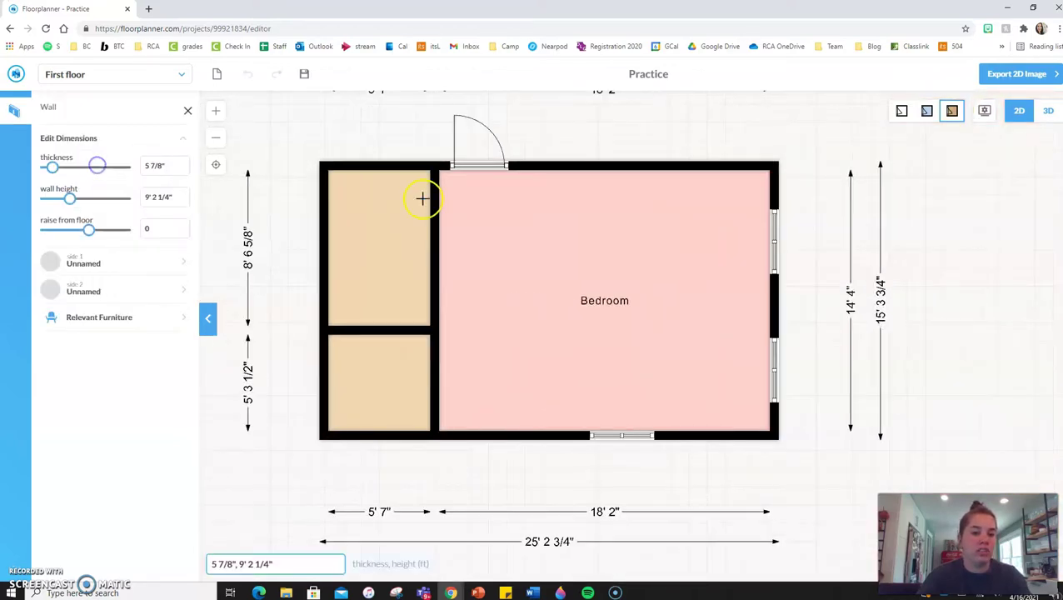
{"action": "left_click", "coordinate": [435, 247]}
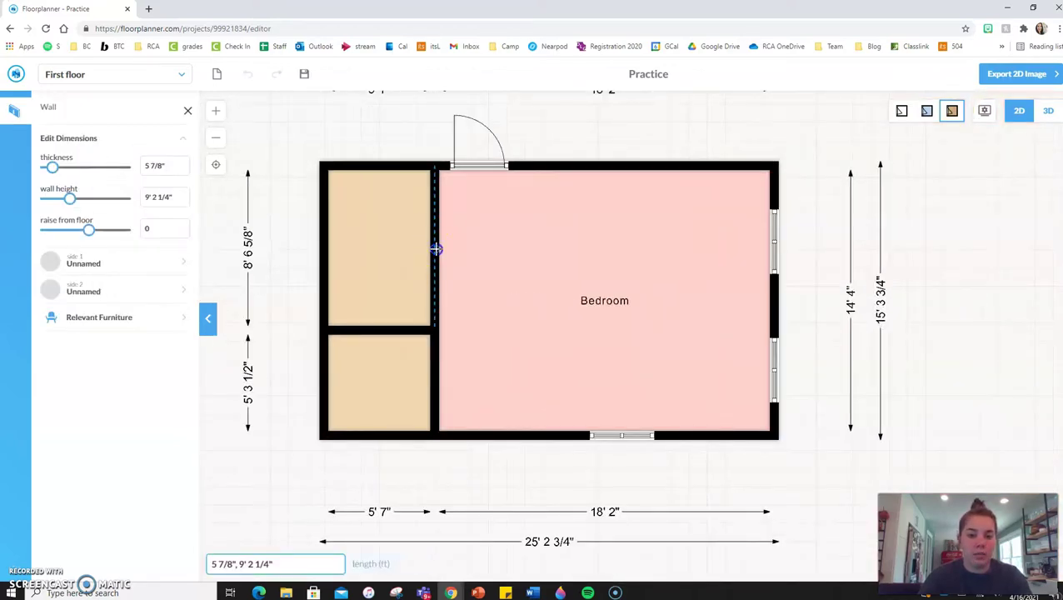
{"action": "left_click", "coordinate": [323, 247]}
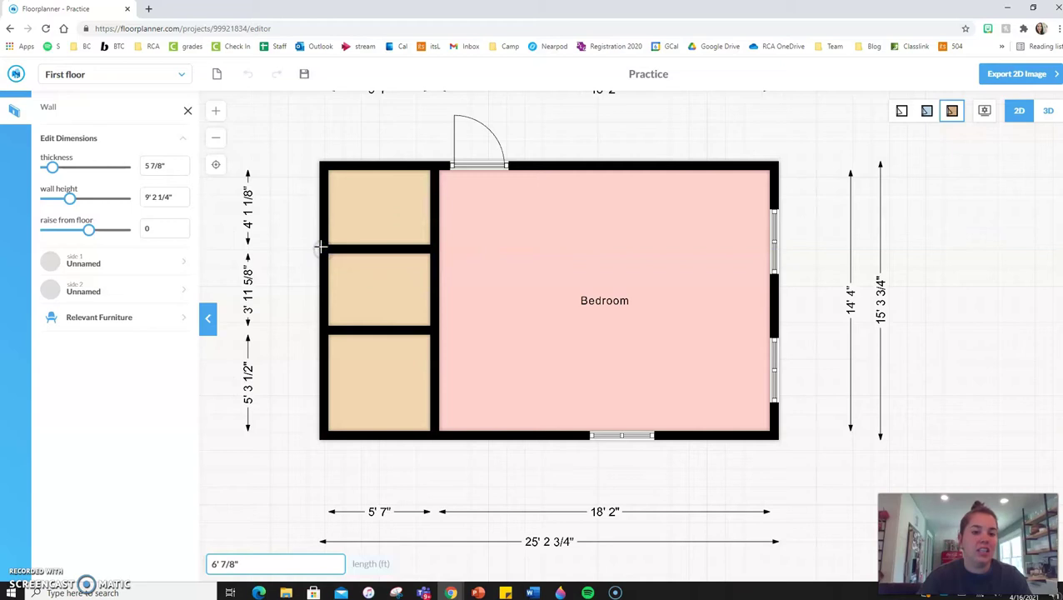
Step: Draw a zigzag of connected wall segments outward from the upper partition's outer joint, and undo all of them
{"action": "left_click", "coordinate": [281, 206]}
{"action": "left_click", "coordinate": [300, 153]}
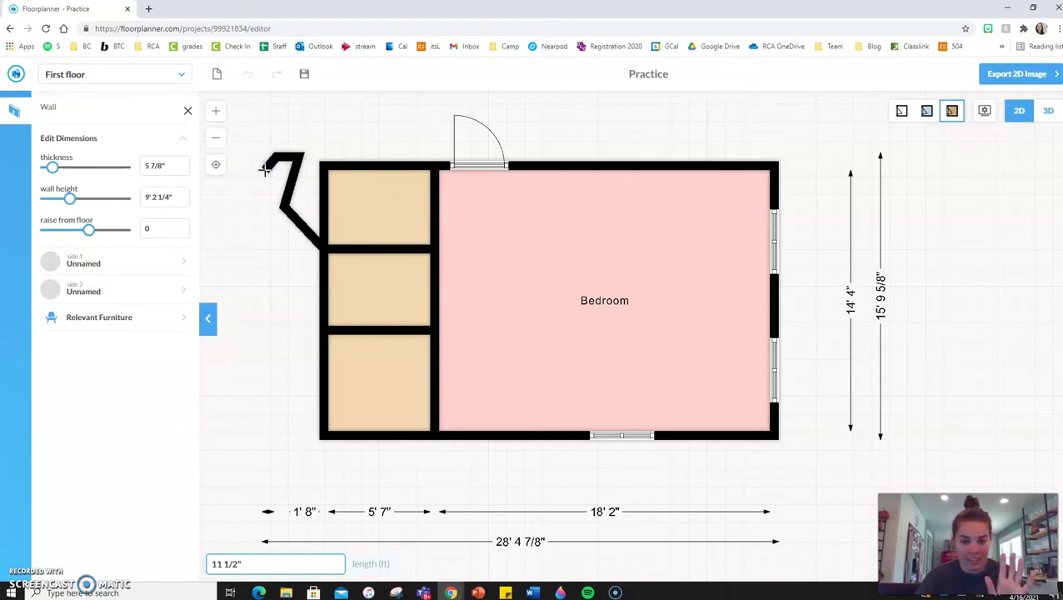
{"action": "double_click", "coordinate": [265, 170]}
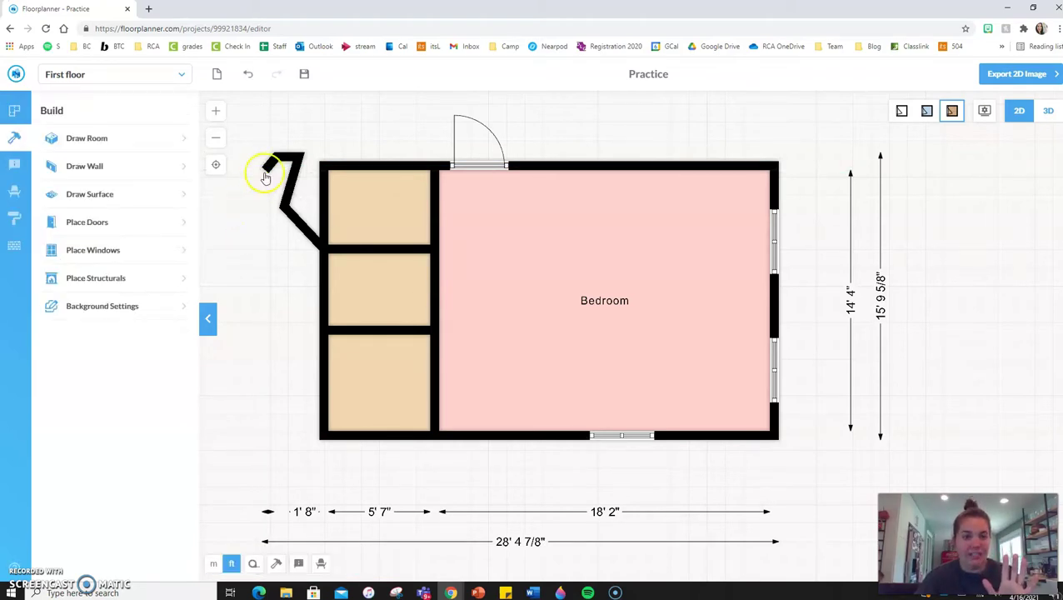
{"action": "left_click", "coordinate": [248, 74]}
{"action": "left_click", "coordinate": [248, 74]}
{"action": "left_click", "coordinate": [249, 74]}
{"action": "left_click", "coordinate": [249, 75]}
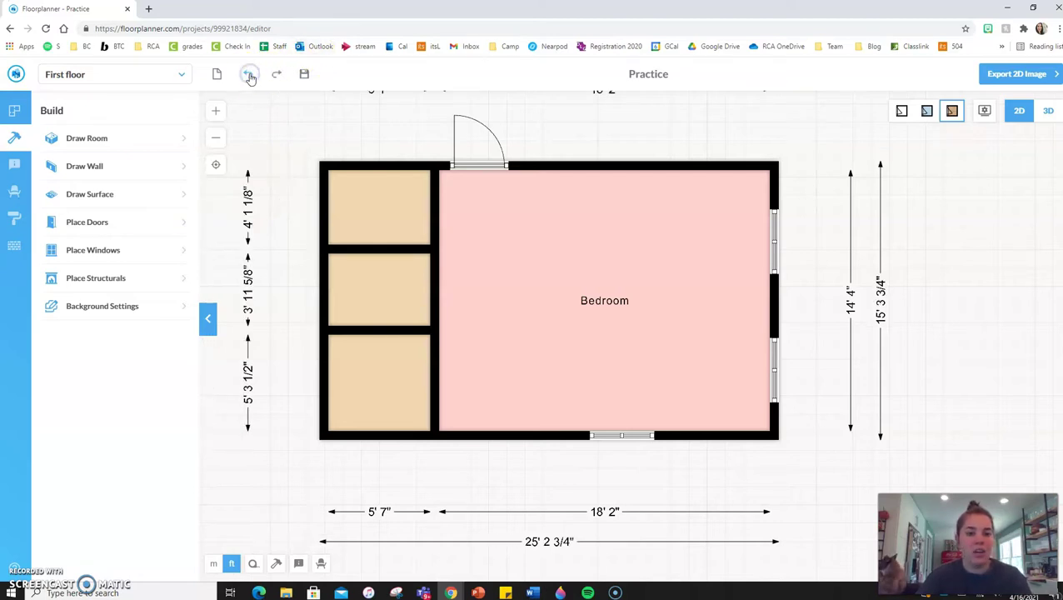
Step: Redo the first diagonal wall segment outside the narrow room and delete that segment
{"action": "left_click", "coordinate": [276, 75]}
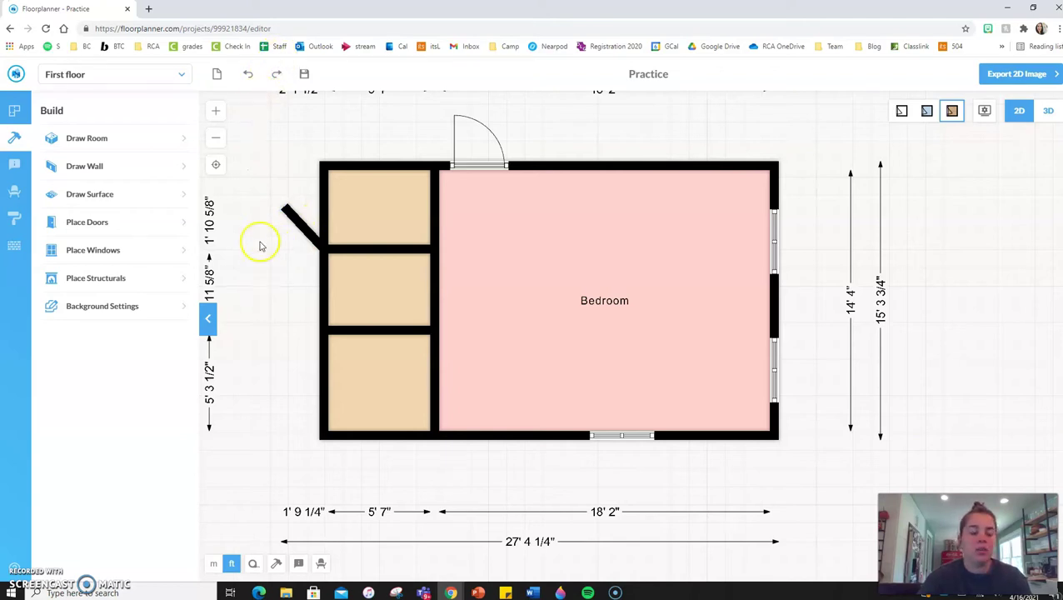
{"action": "left_click", "coordinate": [300, 225]}
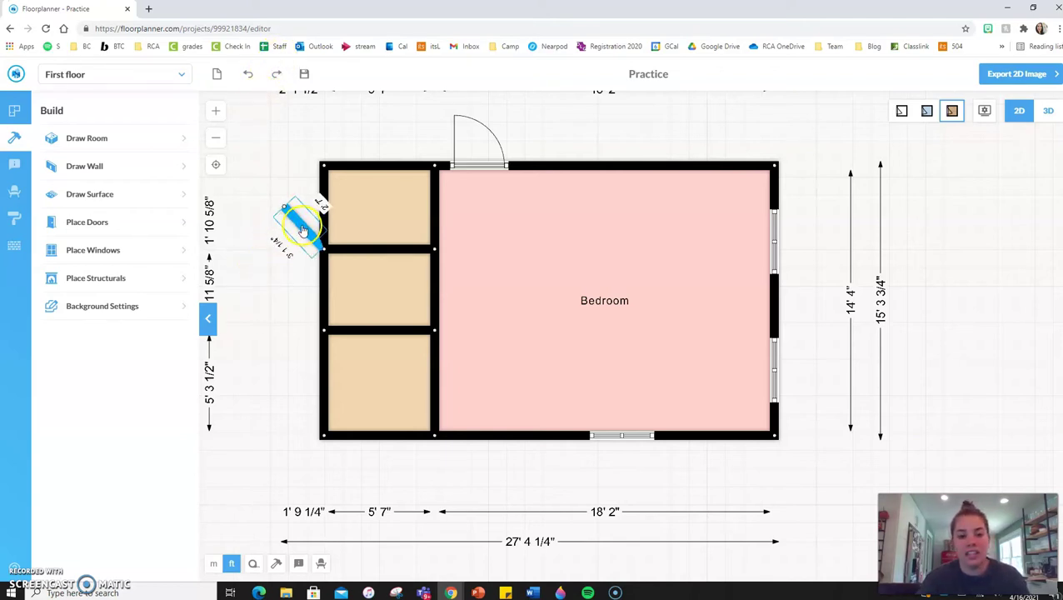
{"action": "left_click", "coordinate": [302, 230]}
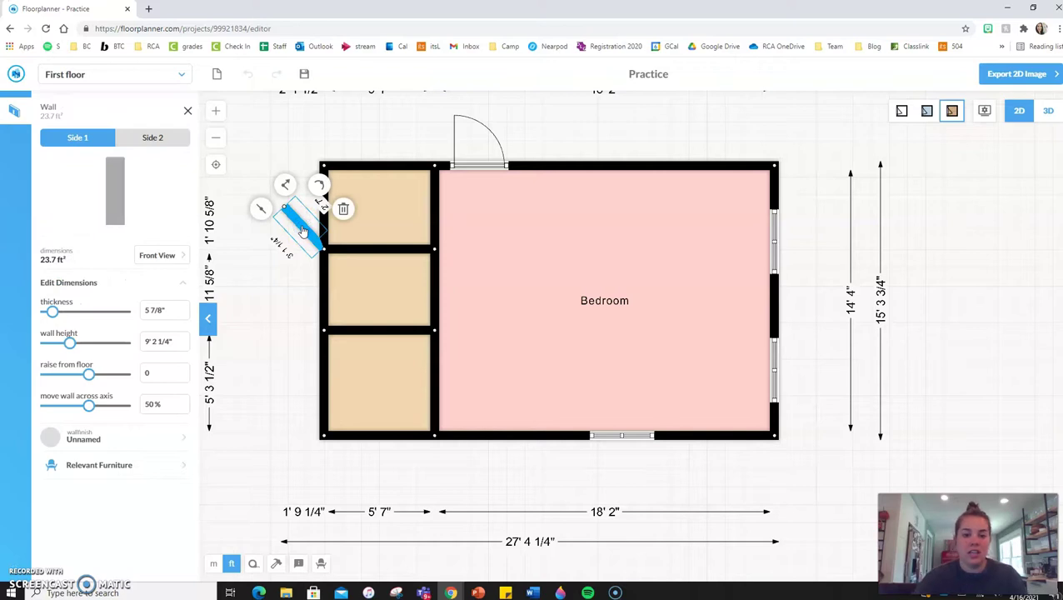
{"action": "key", "text": "Delete"}
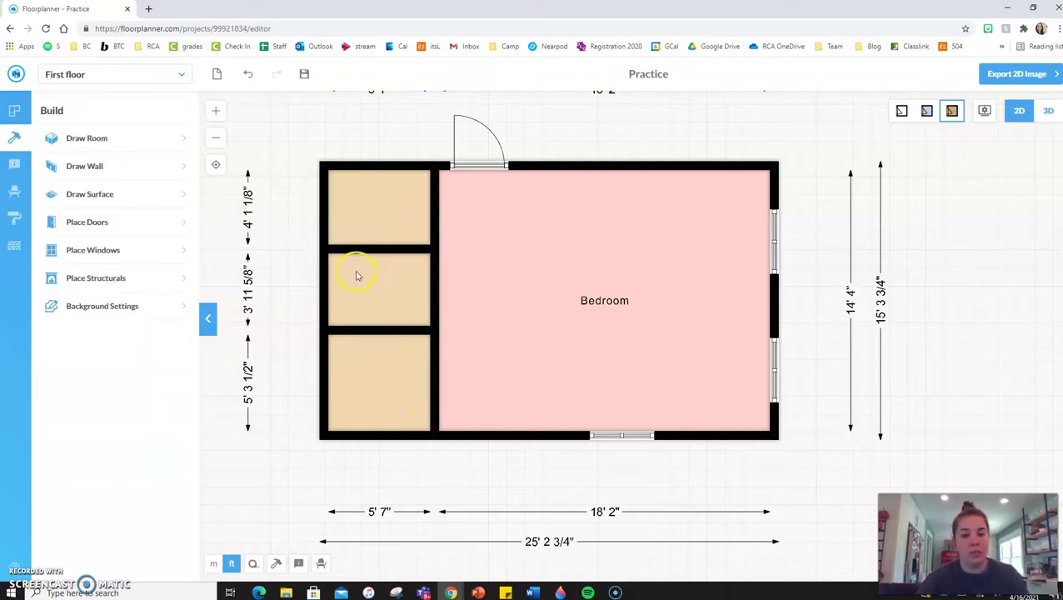
Step: Delete the upper of the two partitions in the narrow room
{"action": "left_click", "coordinate": [361, 251]}
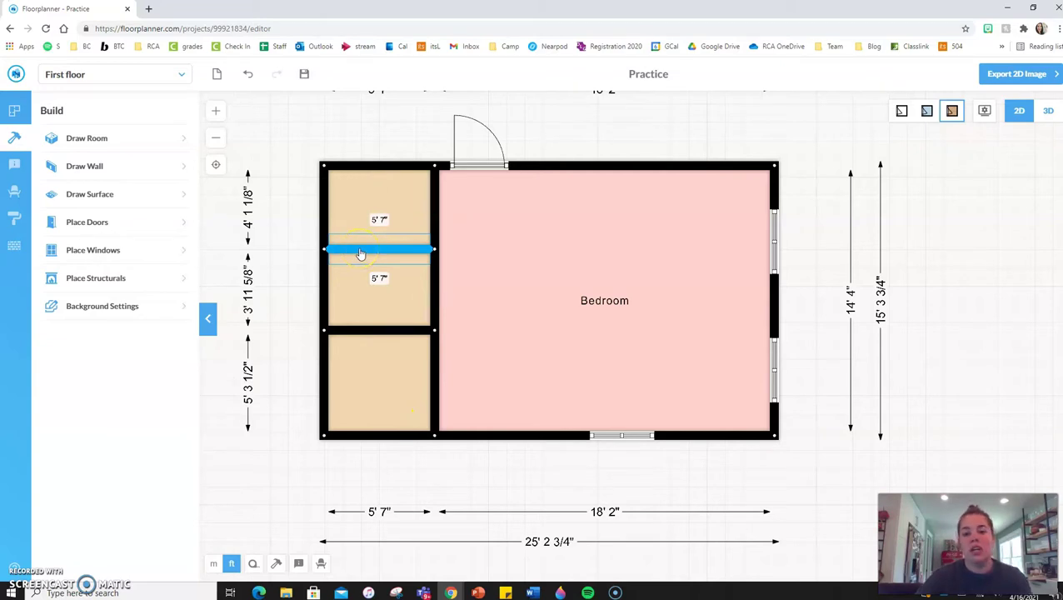
{"action": "left_click", "coordinate": [361, 251]}
{"action": "left_click", "coordinate": [400, 234]}
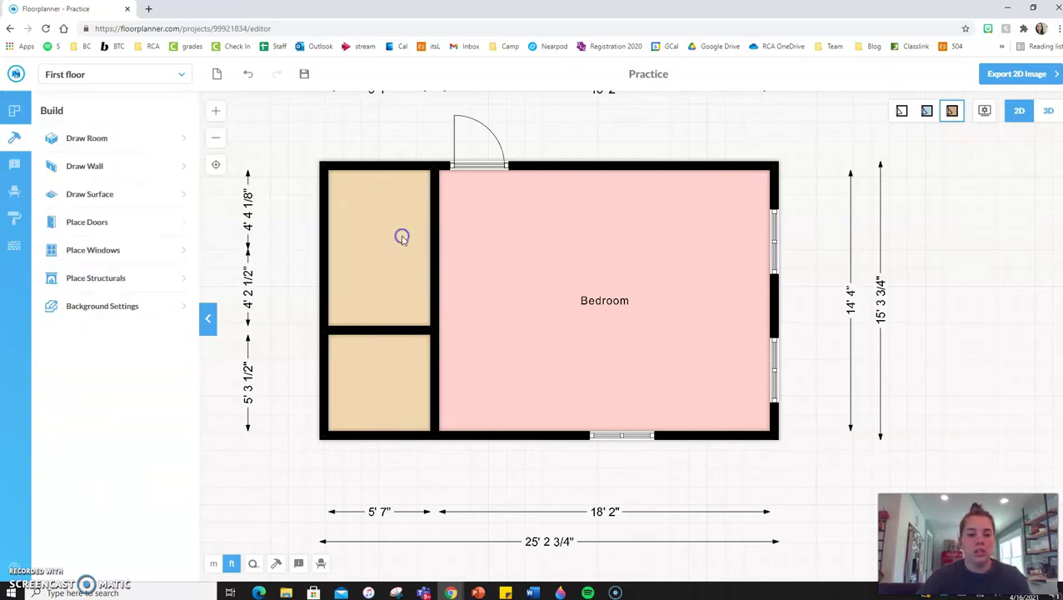
Step: Move the remaining partition up to 6' 8 3/8" above the narrow room's lower wall
{"action": "left_click", "coordinate": [376, 331]}
{"action": "left_click_drag", "start_coordinate": [375, 332], "coordinate": [356, 308]}
{"action": "left_click", "coordinate": [365, 322]}
{"action": "left_click", "coordinate": [357, 297]}
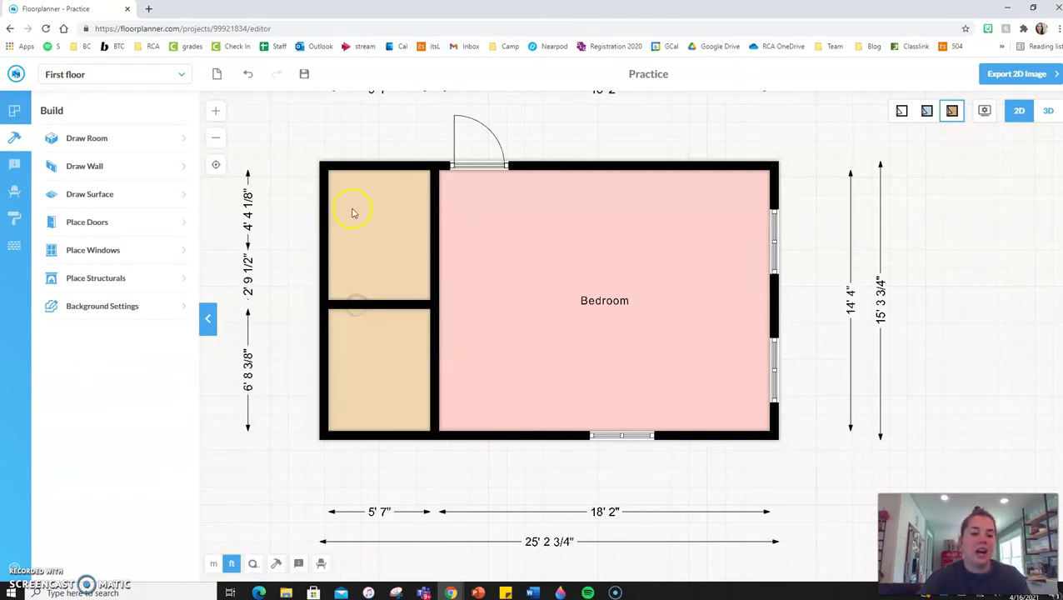
{"action": "left_click", "coordinate": [362, 307]}
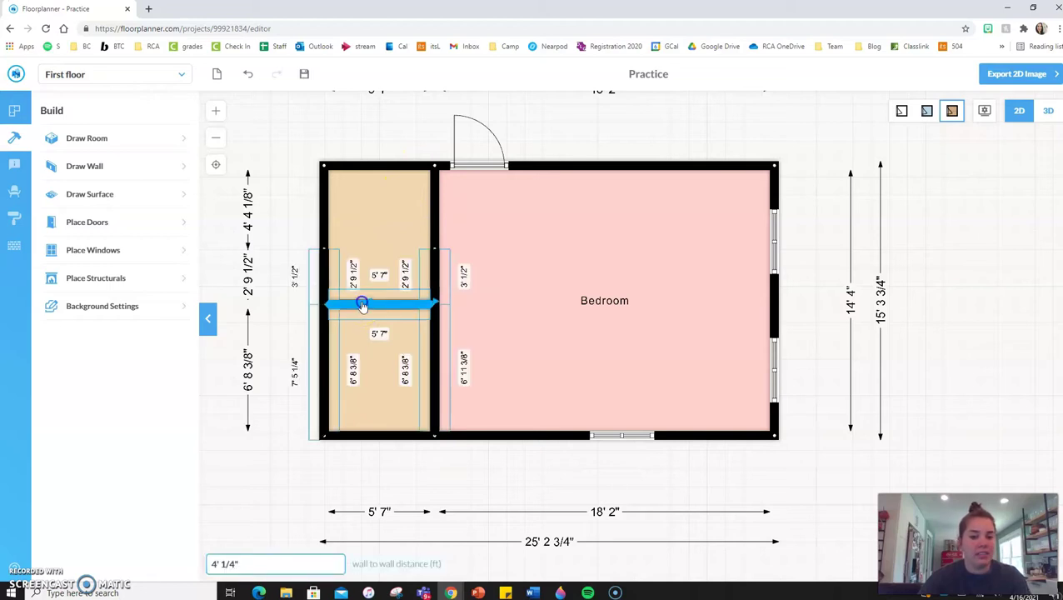
{"action": "left_click", "coordinate": [362, 304]}
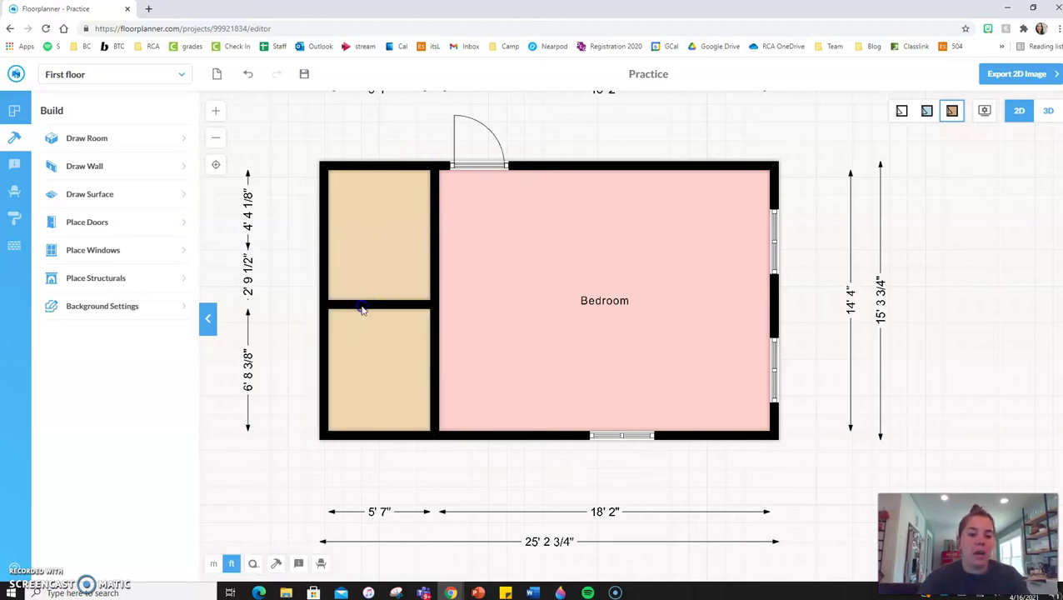
Step: Slide the two pane window in the bedroom's lower wall slightly toward the narrow room
{"action": "left_click", "coordinate": [621, 435]}
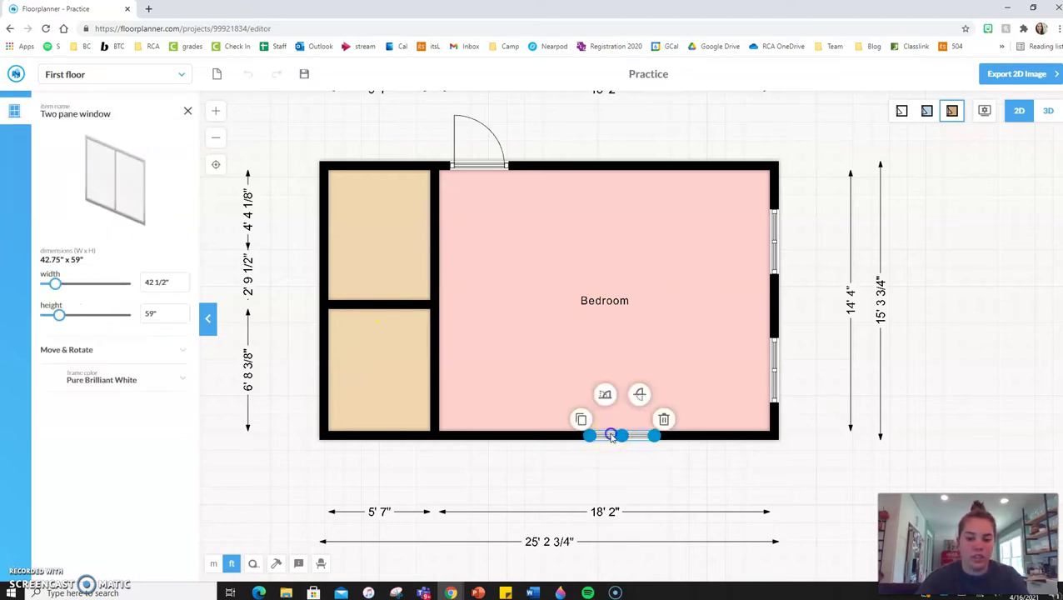
{"action": "left_click", "coordinate": [589, 456]}
{"action": "left_click_drag", "start_coordinate": [607, 442], "coordinate": [580, 444]}
Step: Move the narrow room's partition to 7' 2" above the lower wall
{"action": "left_click", "coordinate": [358, 304]}
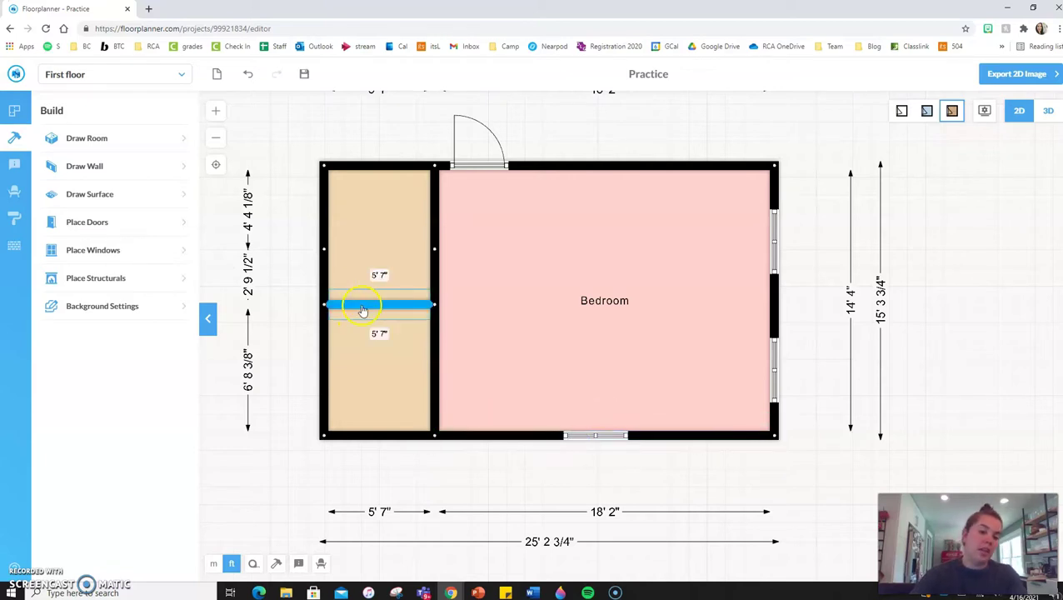
{"action": "left_click_drag", "start_coordinate": [363, 302], "coordinate": [390, 299]}
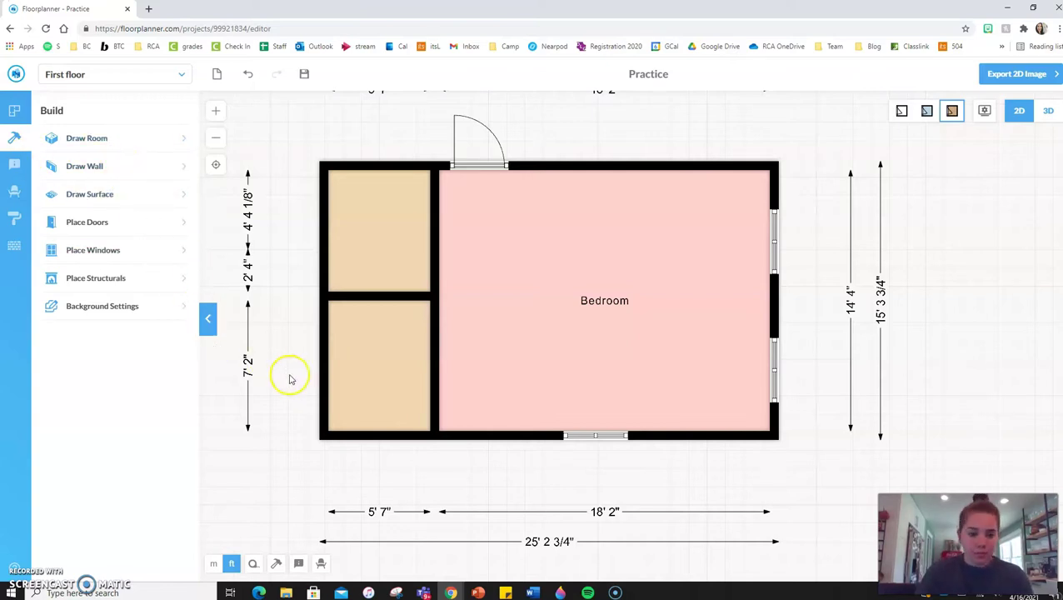
Step: Draw a rectangular surface about 25' 5 1/8" by 8' 7 7/8" along the outside of the lower wall, and check its dimensions
{"action": "left_click_drag", "start_coordinate": [289, 379], "coordinate": [291, 341]}
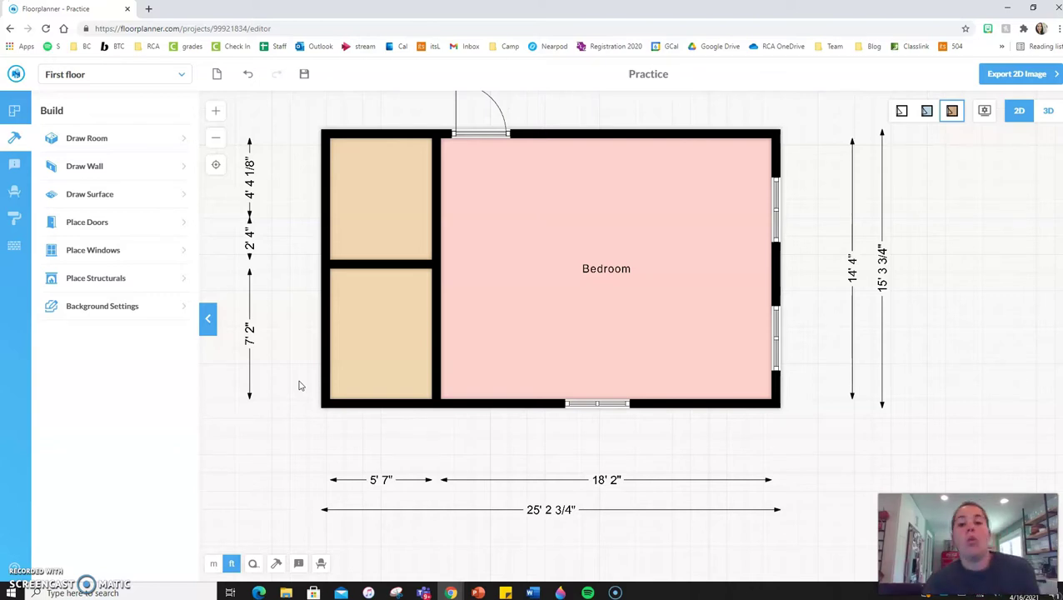
{"action": "left_click_drag", "start_coordinate": [300, 385], "coordinate": [286, 336]}
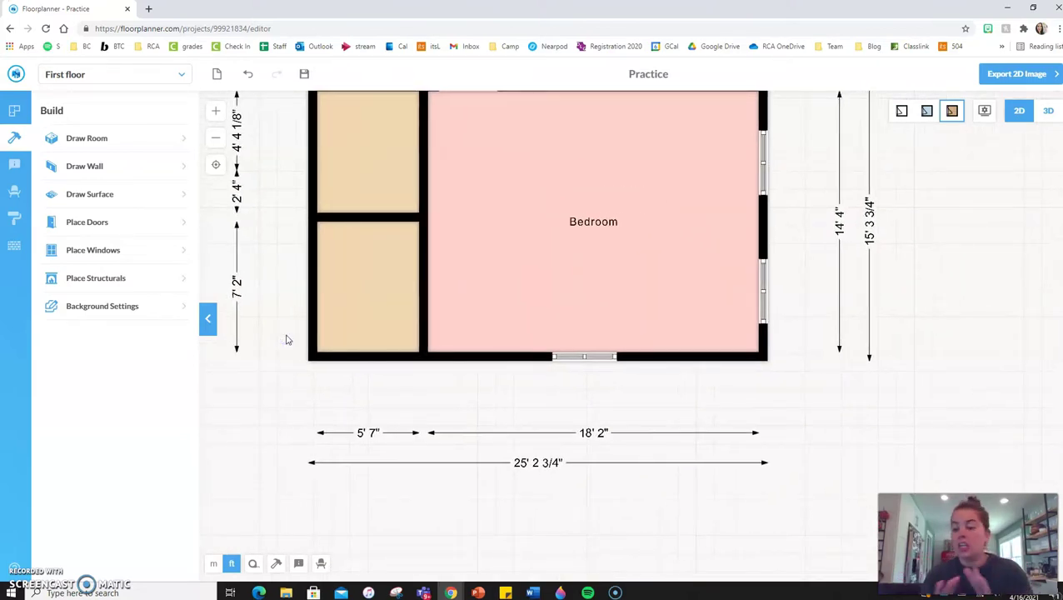
{"action": "left_click", "coordinate": [58, 217]}
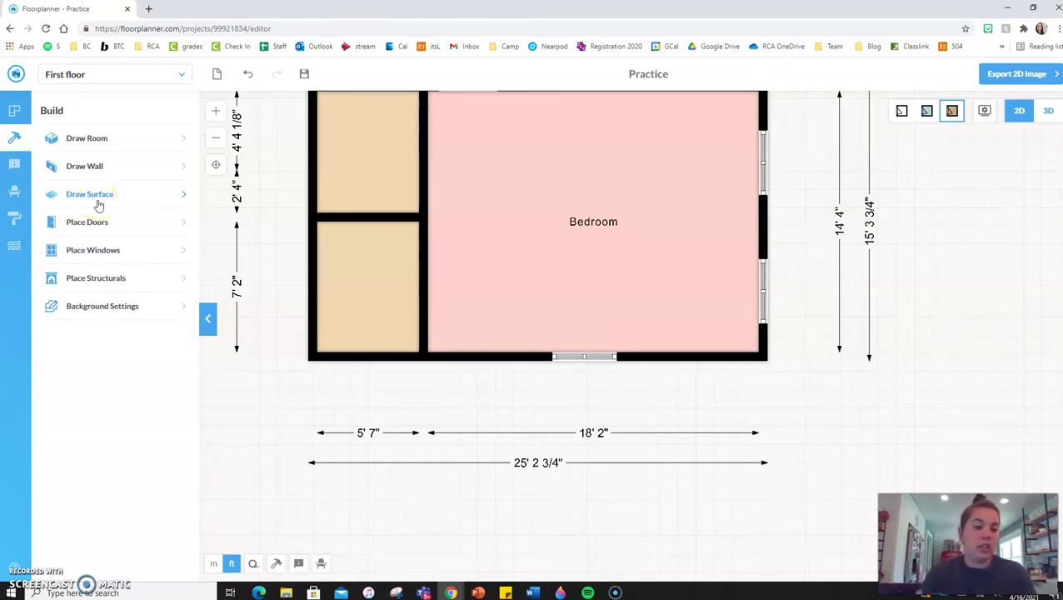
{"action": "left_click", "coordinate": [97, 200]}
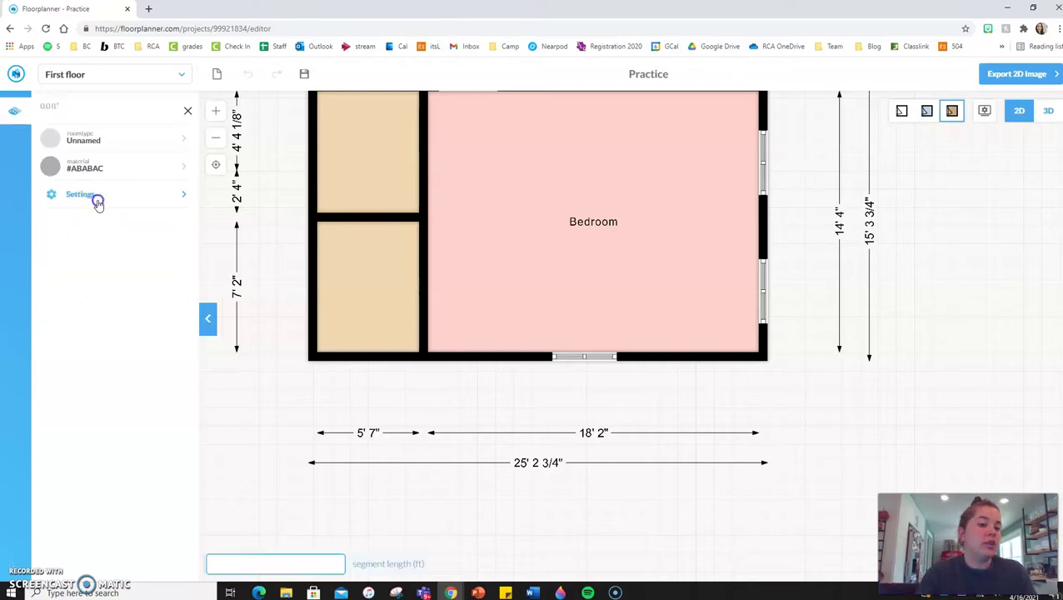
{"action": "left_click", "coordinate": [309, 360]}
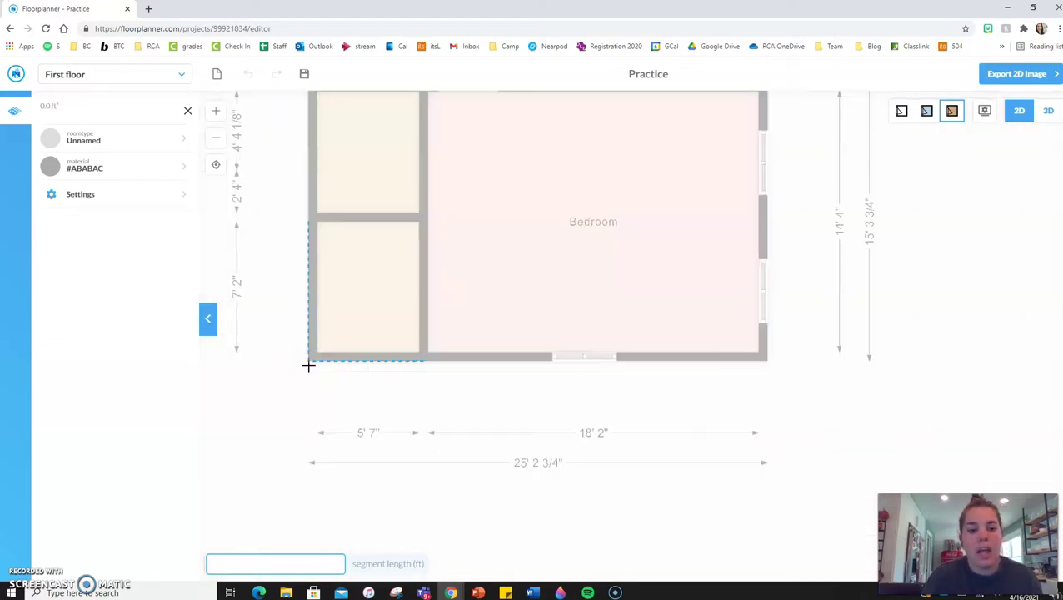
{"action": "left_click", "coordinate": [308, 517]}
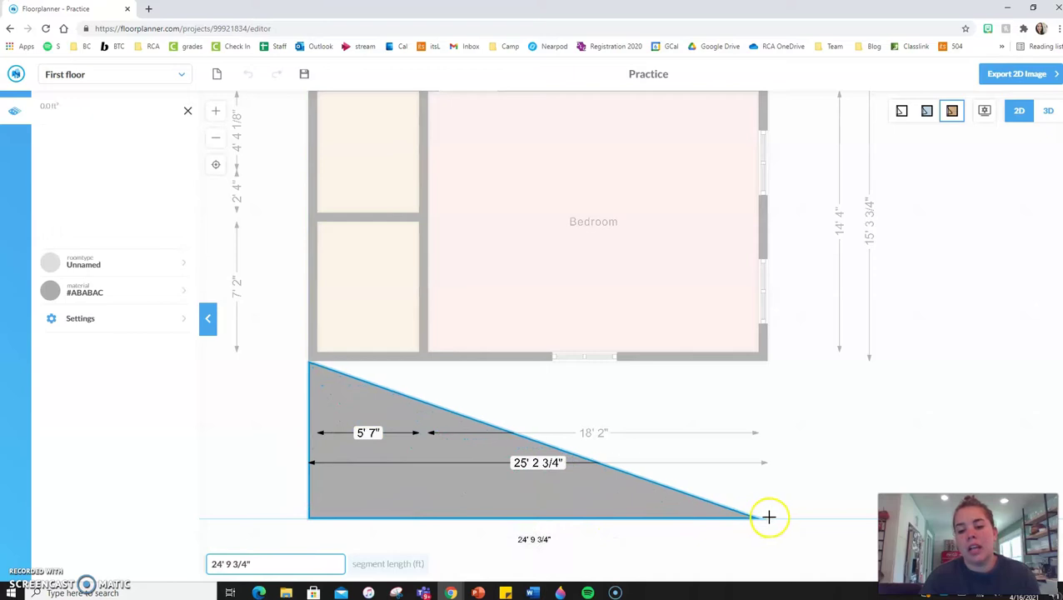
{"action": "left_click", "coordinate": [771, 519]}
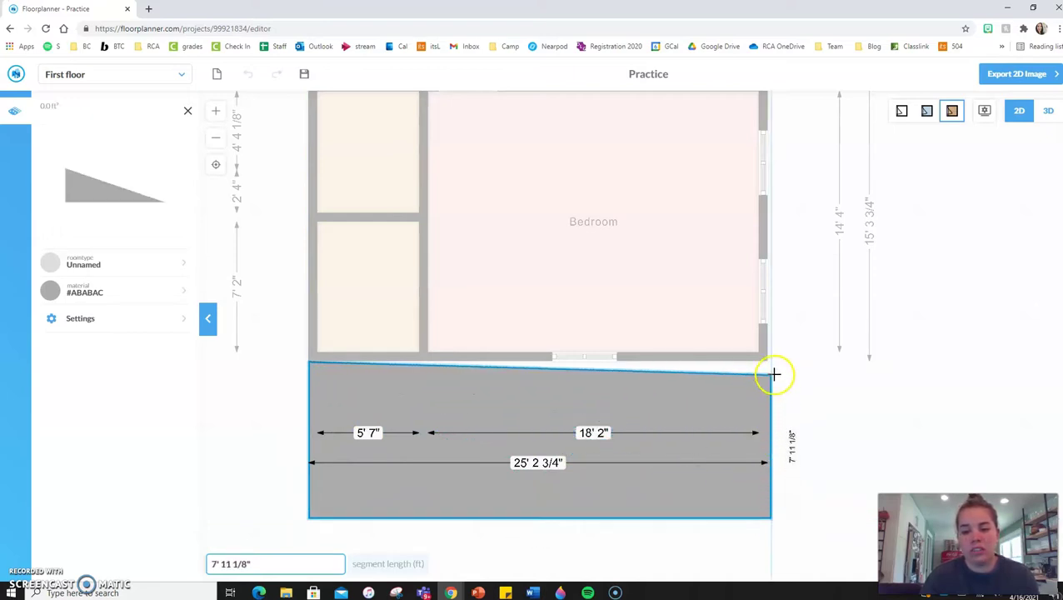
{"action": "left_click", "coordinate": [774, 364]}
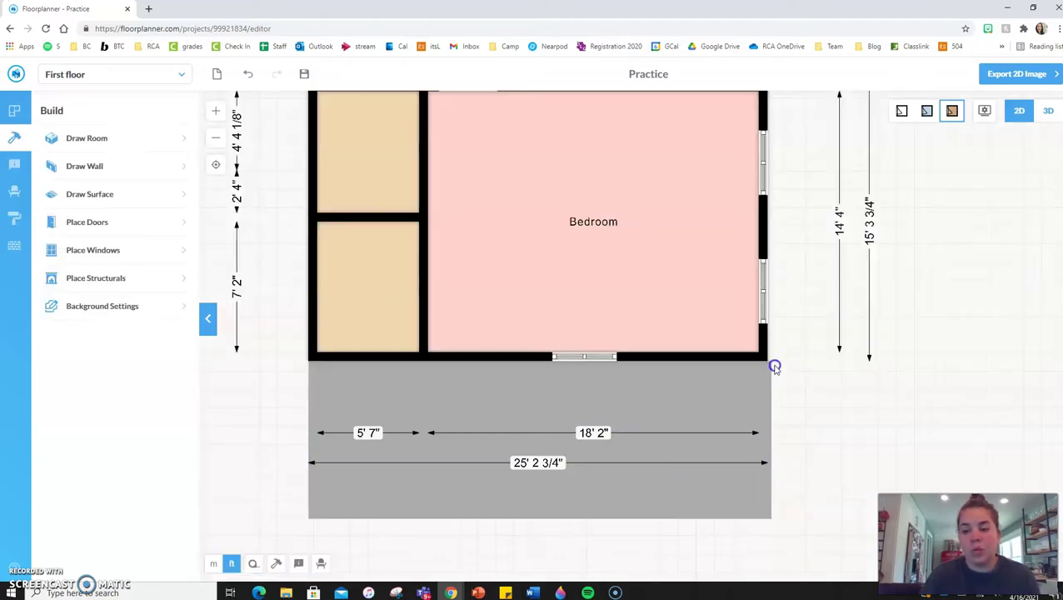
{"action": "left_click", "coordinate": [704, 400]}
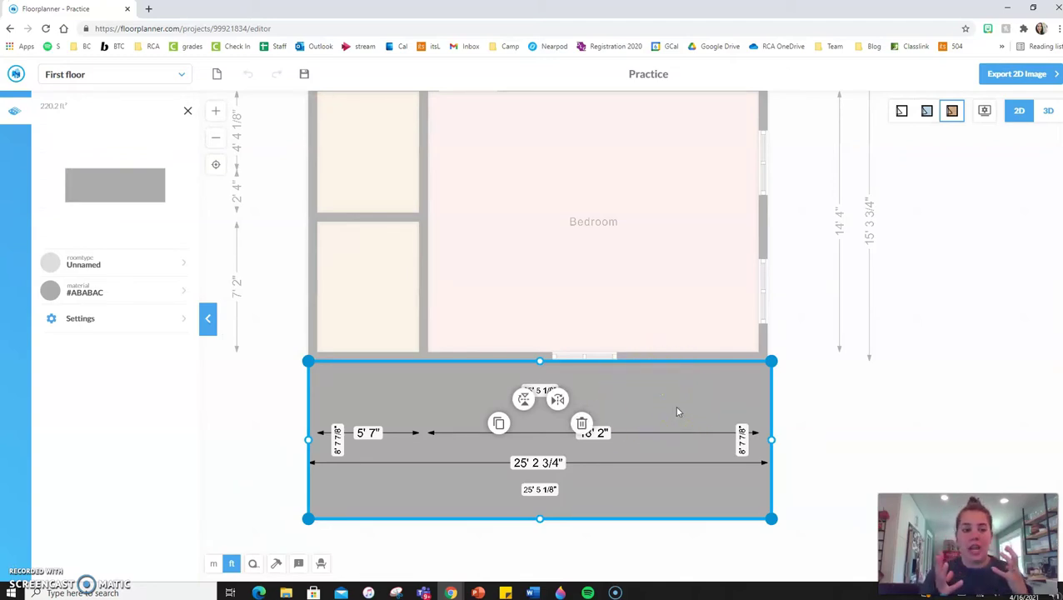
{"action": "left_click", "coordinate": [282, 421]}
{"action": "left_click", "coordinate": [408, 397]}
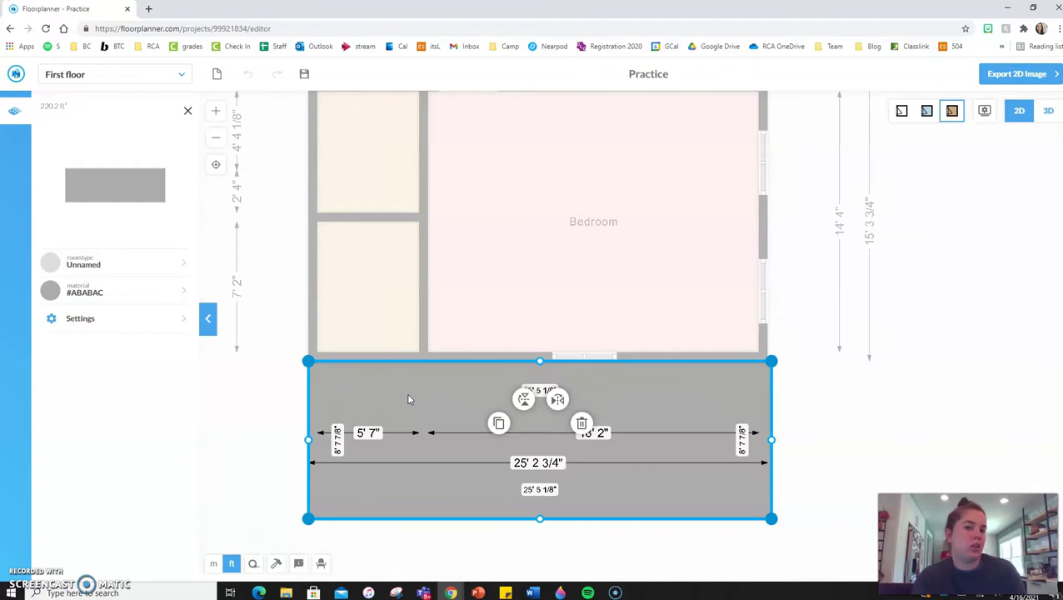
{"action": "left_click", "coordinate": [283, 401]}
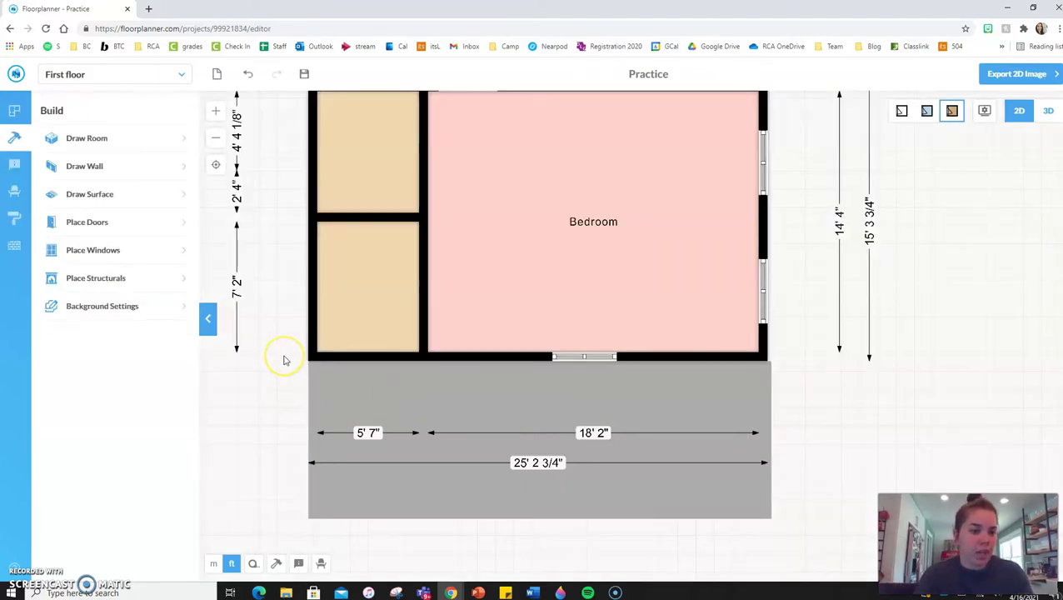
Step: Browse the available door types, comparing their 3D previews with their 2D plan symbols
{"action": "scroll", "coordinate": [283, 360], "scroll_direction": "up", "scroll_amount": 2}
{"action": "scroll", "coordinate": [283, 360], "scroll_direction": "down", "scroll_amount": 5}
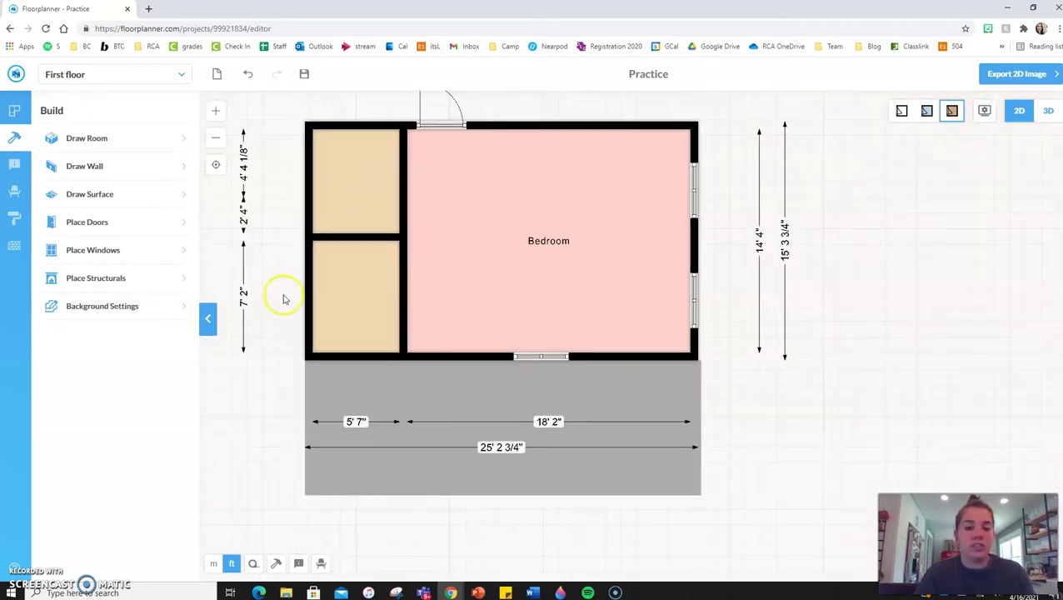
{"action": "left_click_drag", "start_coordinate": [283, 304], "coordinate": [292, 324]}
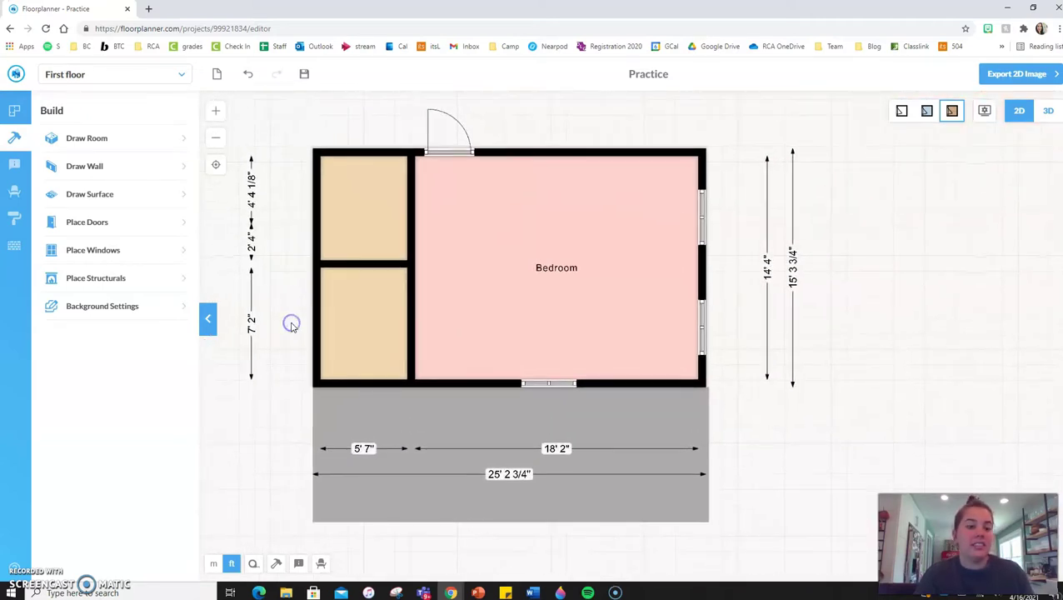
{"action": "left_click", "coordinate": [117, 228]}
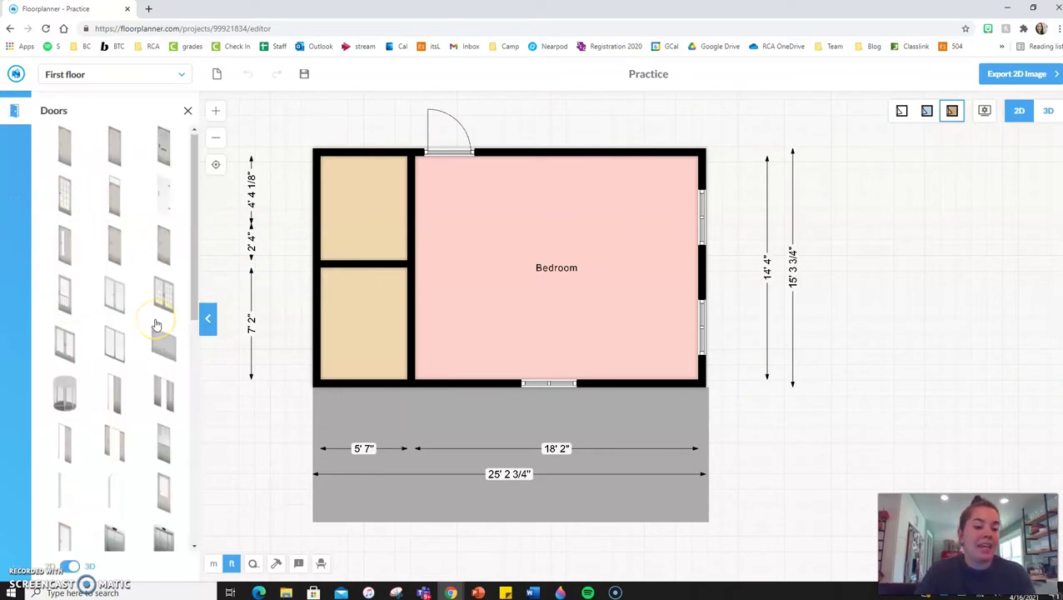
{"action": "scroll", "coordinate": [157, 326], "scroll_direction": "down", "scroll_amount": 2}
{"action": "scroll", "coordinate": [156, 325], "scroll_direction": "down", "scroll_amount": 4}
{"action": "left_click", "coordinate": [72, 566]}
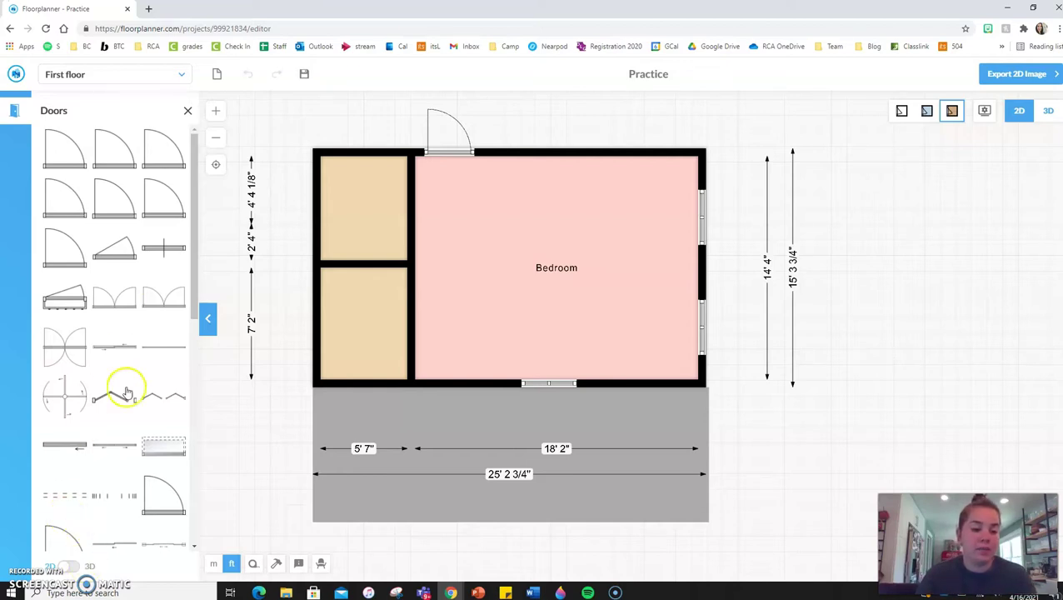
{"action": "scroll", "coordinate": [127, 392], "scroll_direction": "down", "scroll_amount": 5}
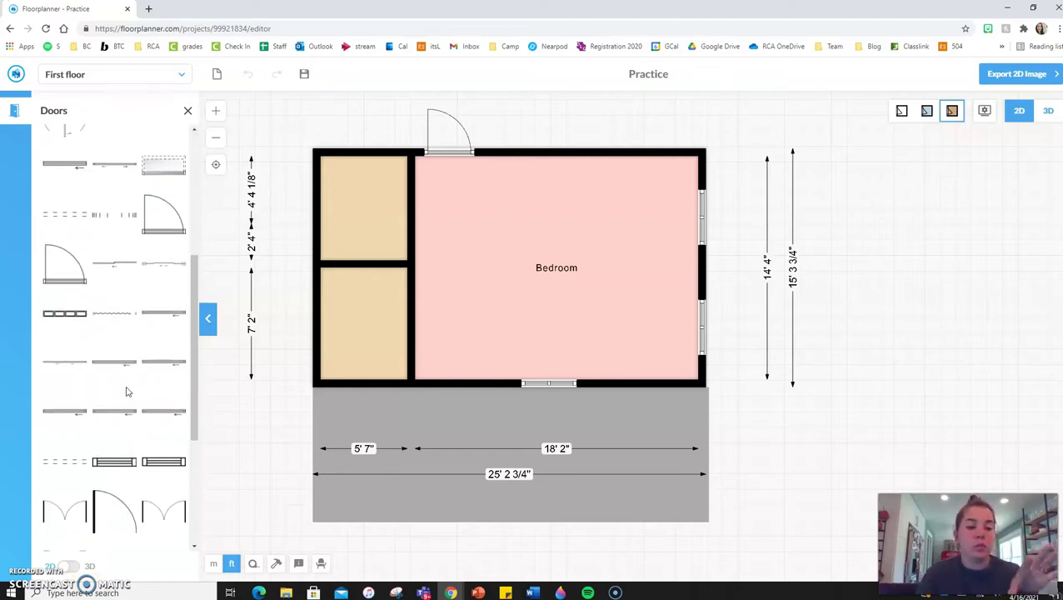
{"action": "scroll", "coordinate": [126, 391], "scroll_direction": "down", "scroll_amount": 2}
{"action": "scroll", "coordinate": [127, 392], "scroll_direction": "up", "scroll_amount": 8}
{"action": "left_click", "coordinate": [163, 403]}
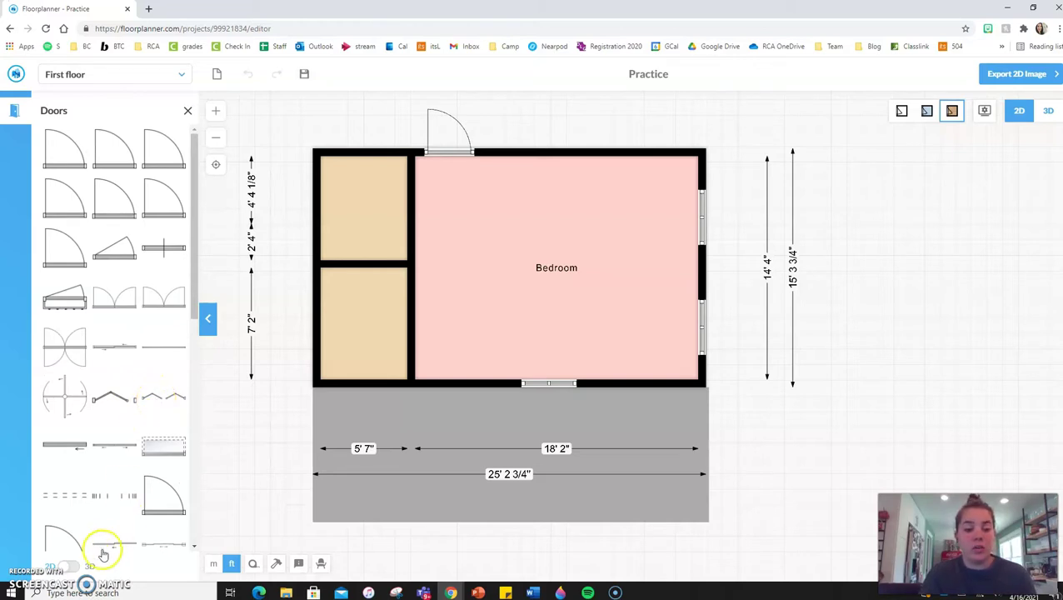
{"action": "left_click", "coordinate": [70, 566]}
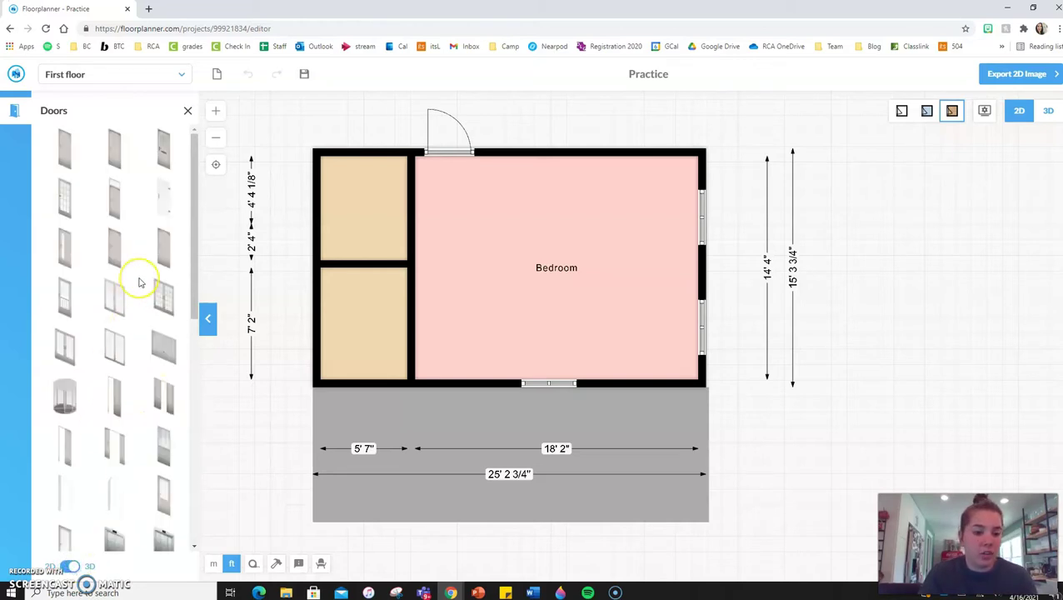
{"action": "scroll", "coordinate": [140, 283], "scroll_direction": "down", "scroll_amount": 3}
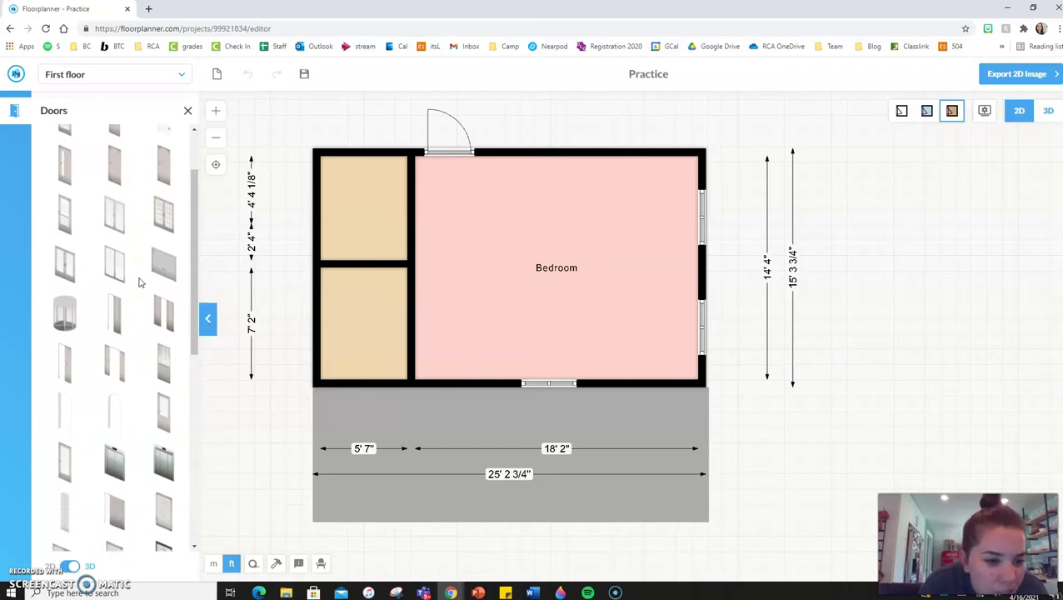
{"action": "scroll", "coordinate": [140, 283], "scroll_direction": "up", "scroll_amount": 4}
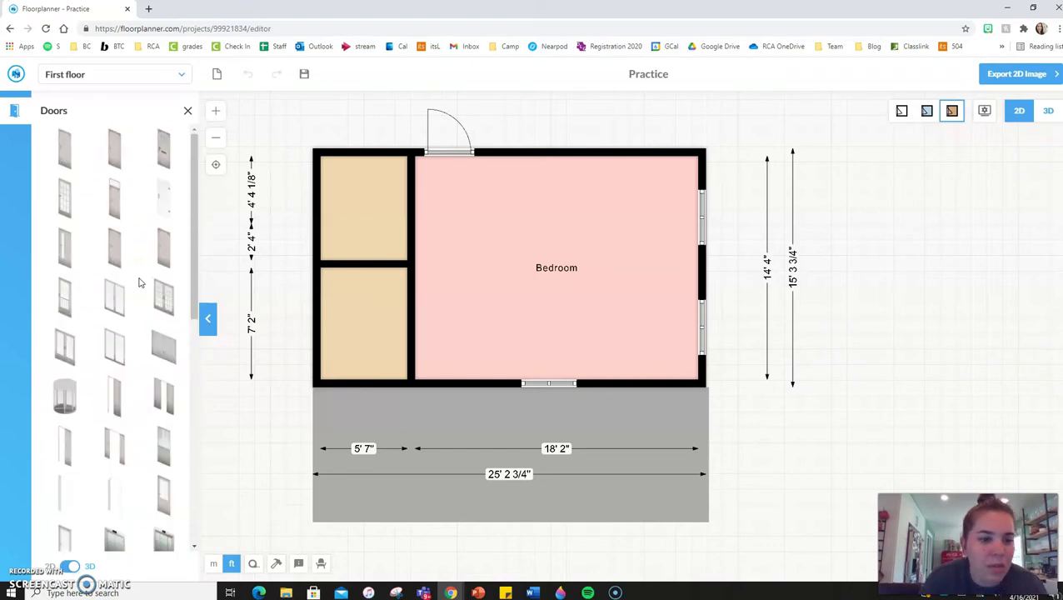